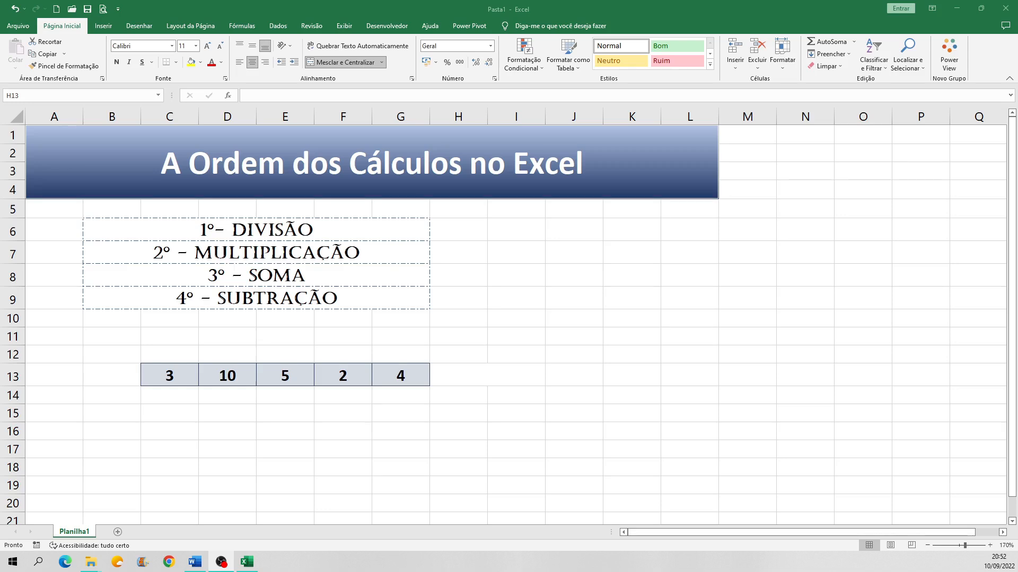
left_click(341, 319)
left_click(337, 336)
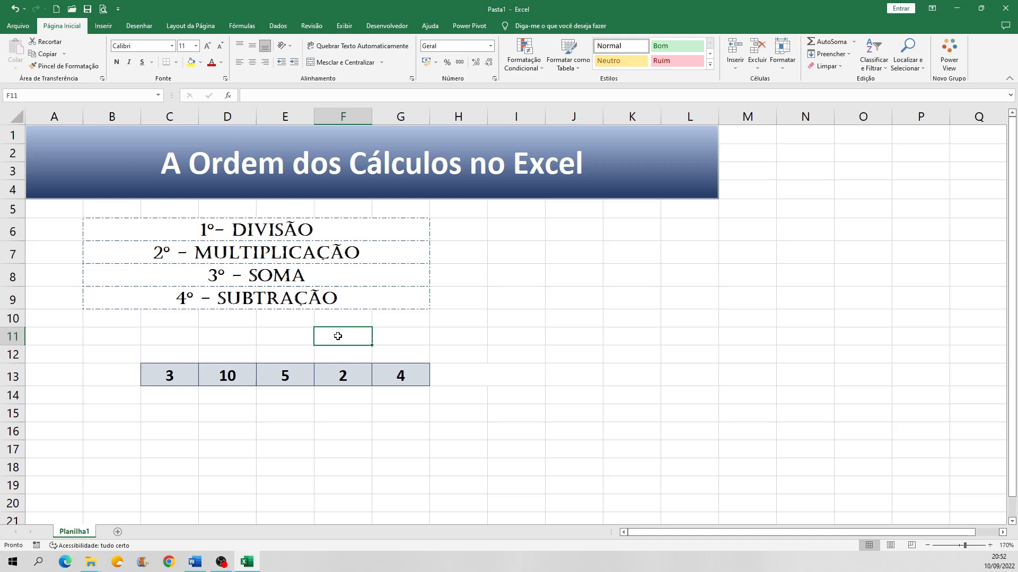
left_click(341, 321)
left_click(342, 335)
left_click(342, 323)
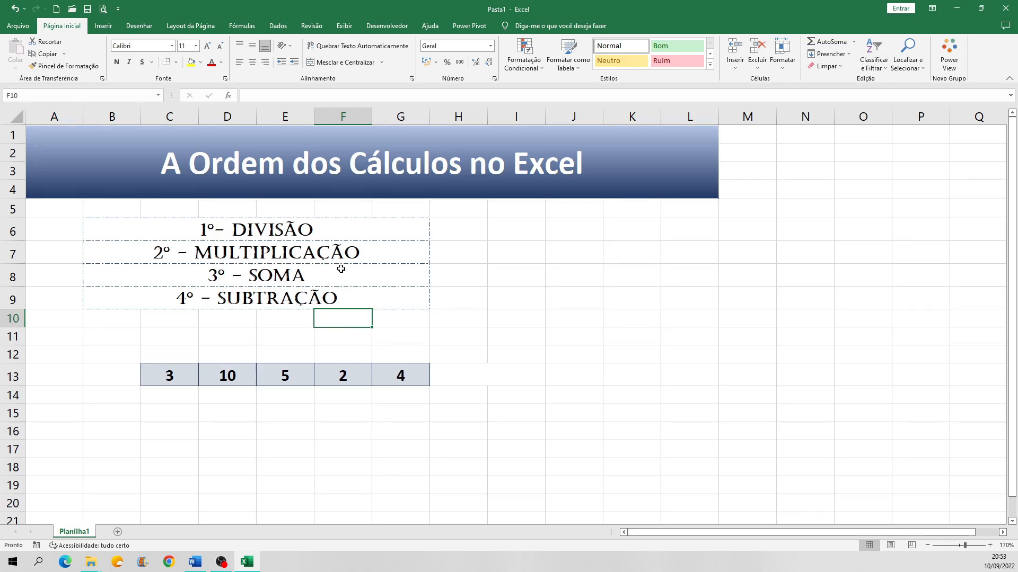
Step: Review the calculation order list in rows 6 to 9 and the example numbers in cells C13 to G13
left_click(321, 234)
left_click(317, 252)
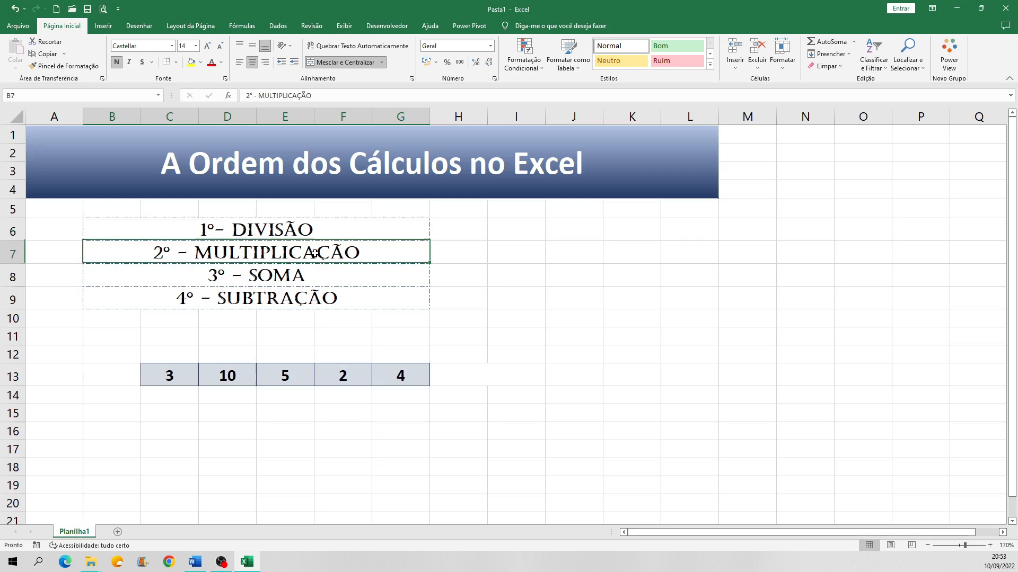
left_click(313, 237)
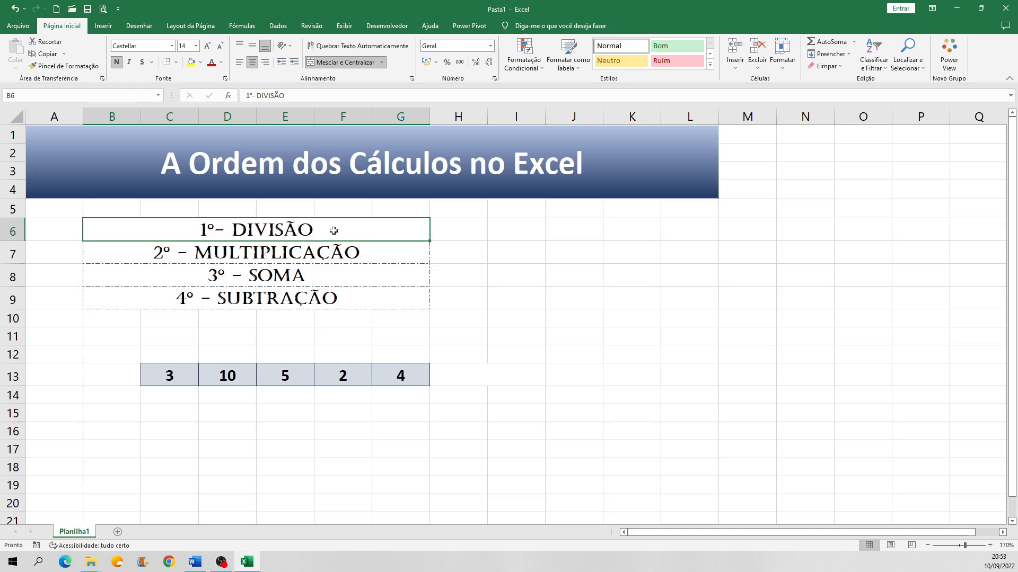
left_click(389, 256)
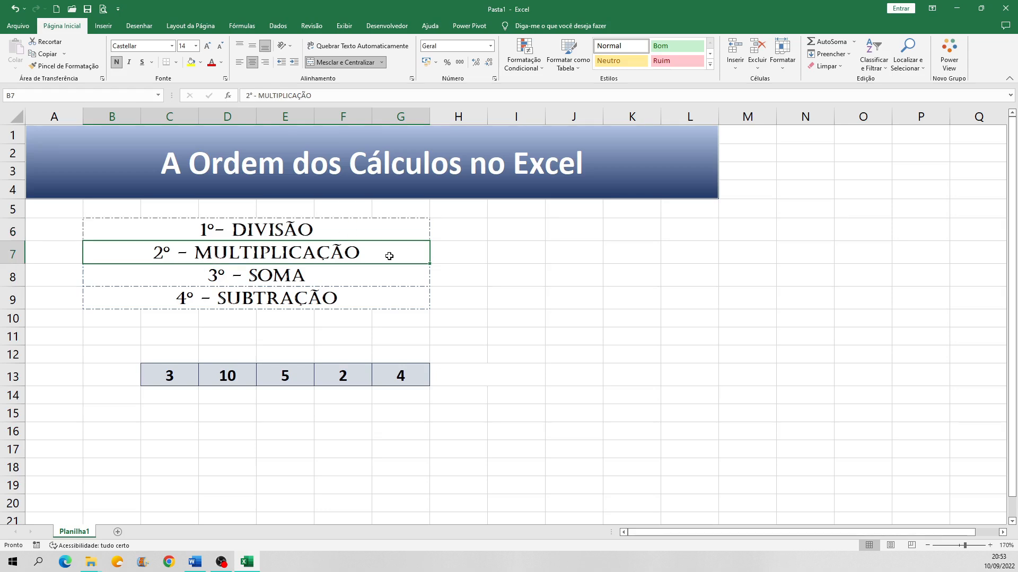
left_click(342, 274)
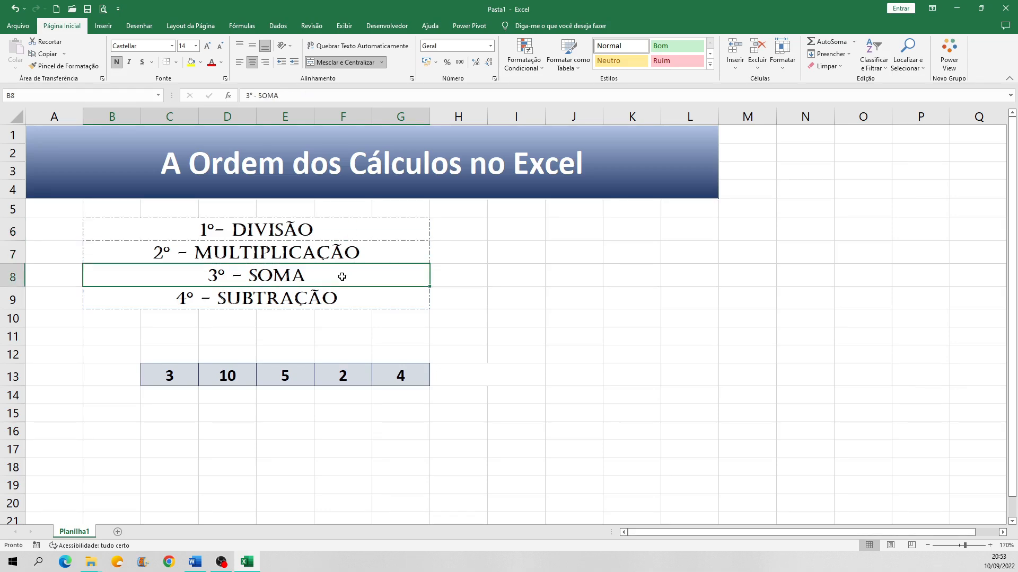
left_click(380, 301)
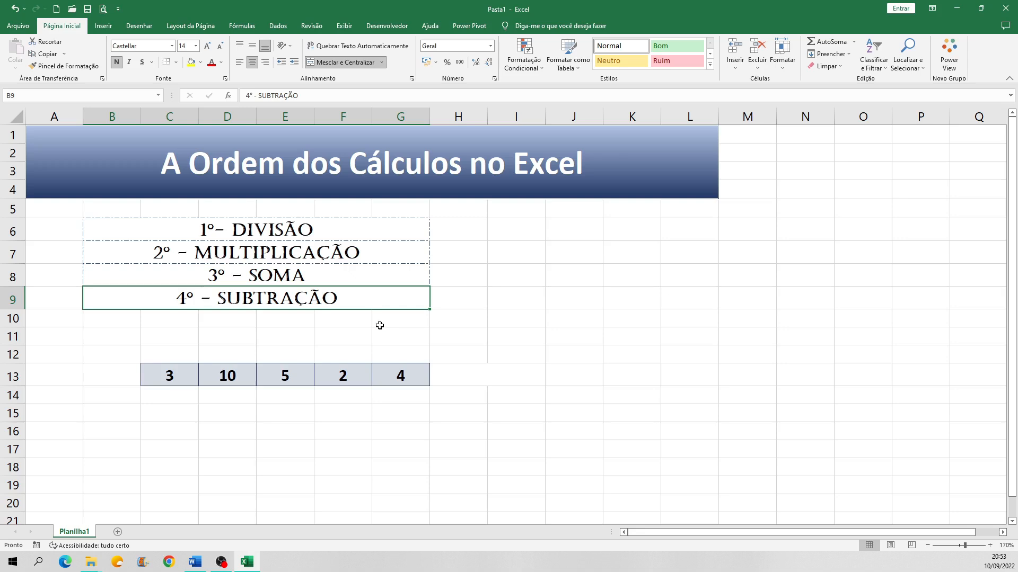
left_click(173, 378)
left_click(227, 381)
left_click(294, 383)
left_click(341, 379)
left_click(402, 379)
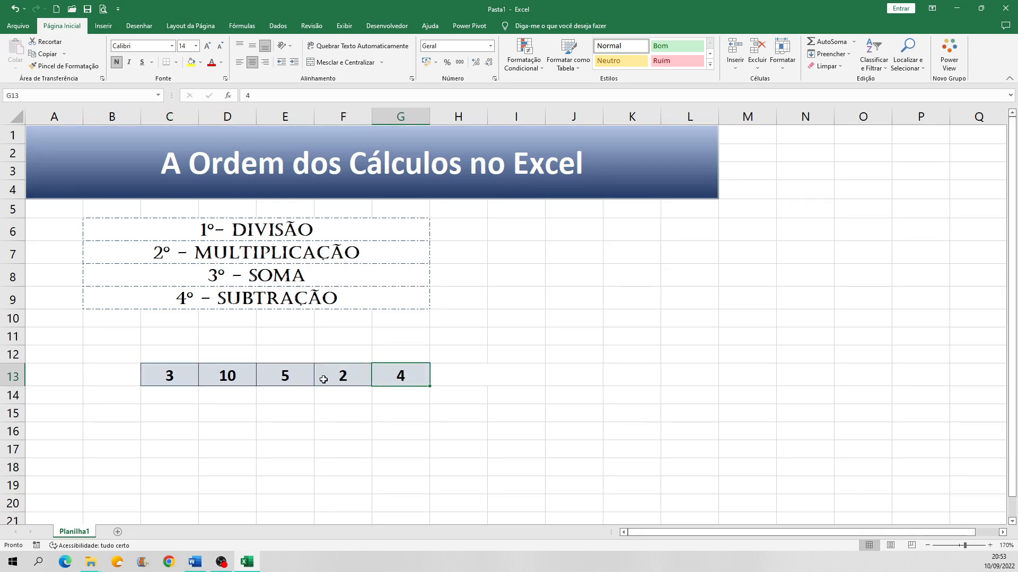
Step: Enter the formula =C13+D13*F13 in the merged cell H13, beside the row of example numbers
double_click(490, 378)
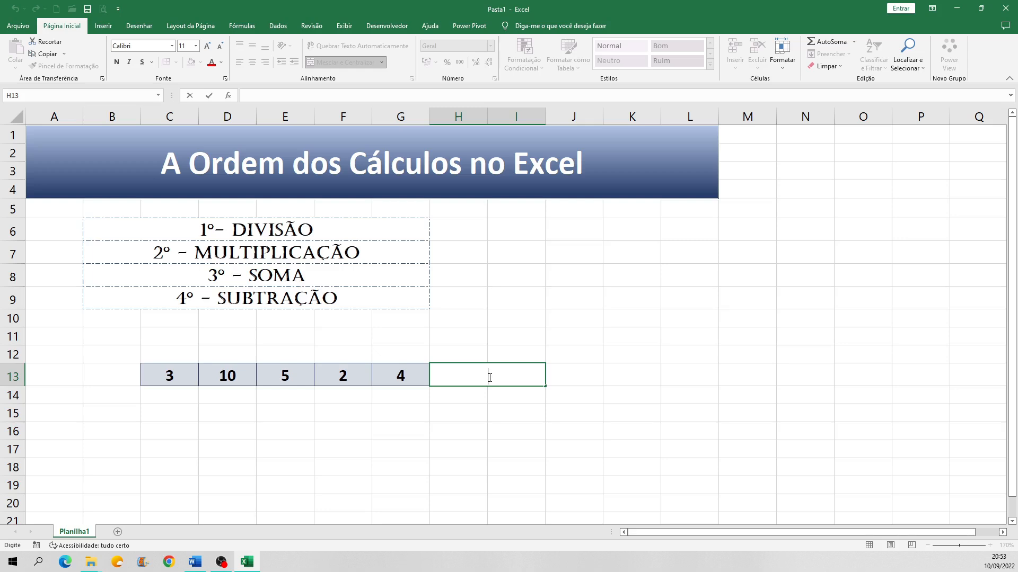
type("=")
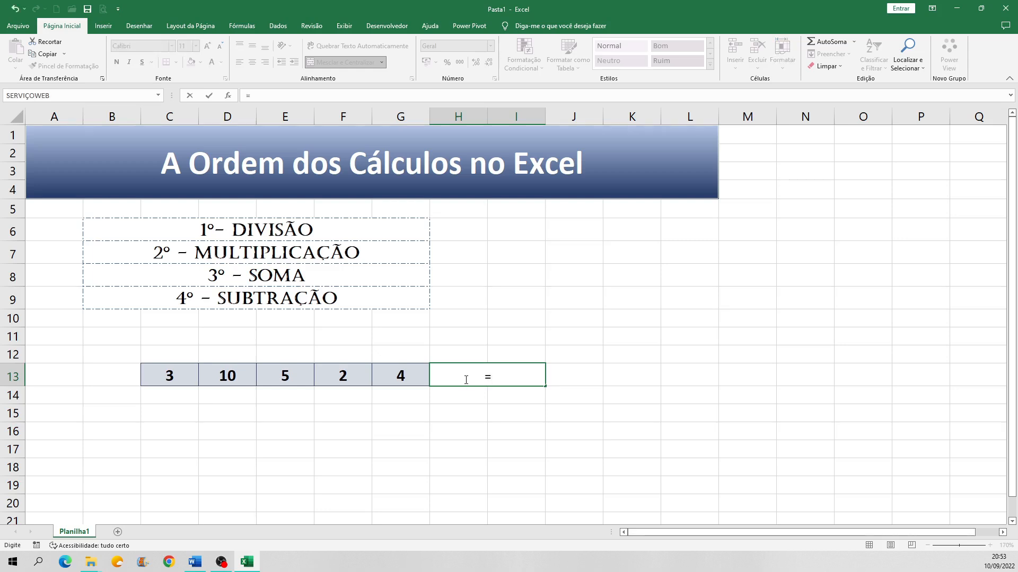
left_click(181, 377)
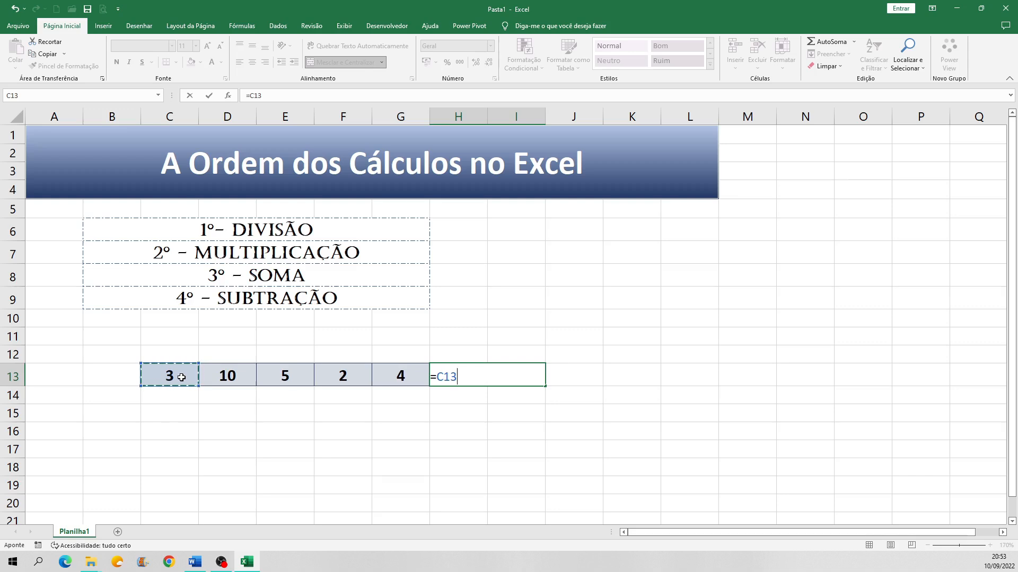
type("+")
left_click(234, 378)
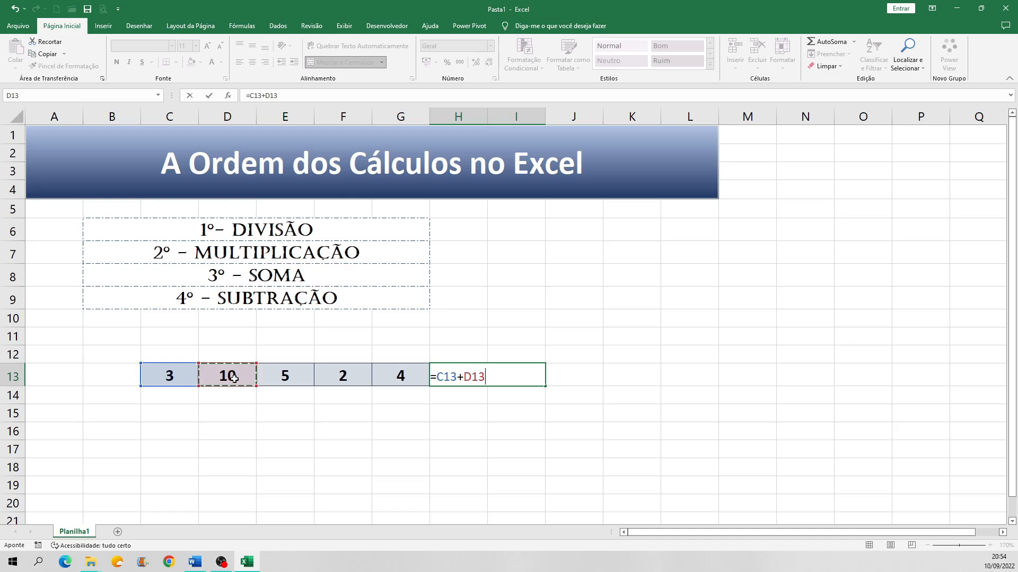
type("*")
left_click(342, 376)
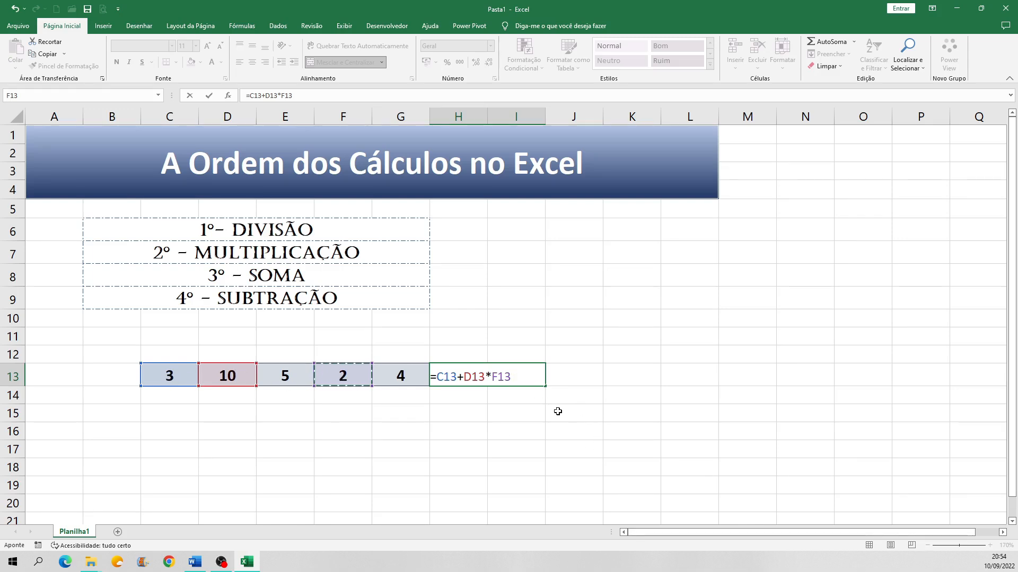
key("Return")
left_click(506, 374)
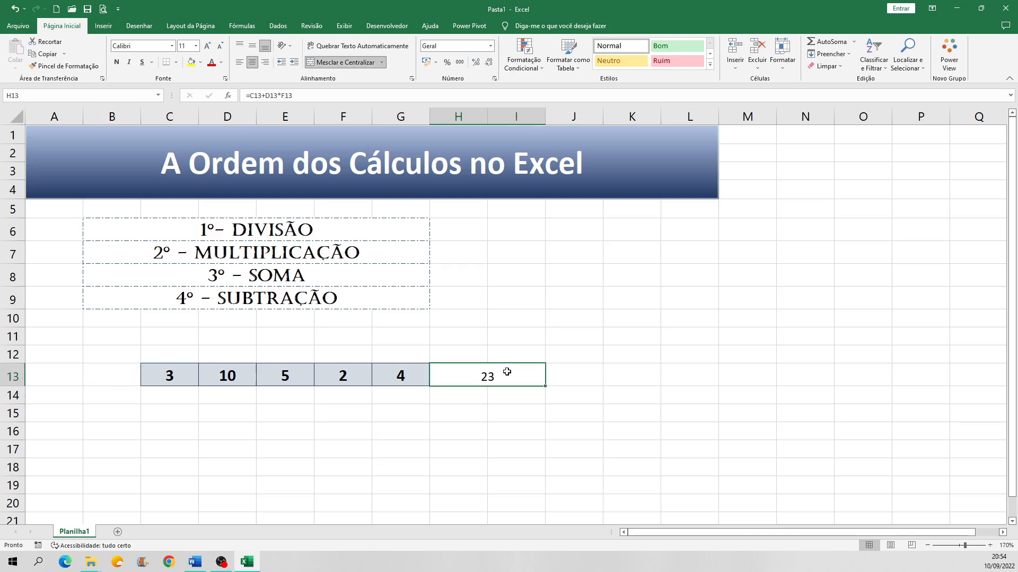
Step: Examine the formula in H13 and replace its addition with a division so it reads =C13/D13*F13
double_click(506, 372)
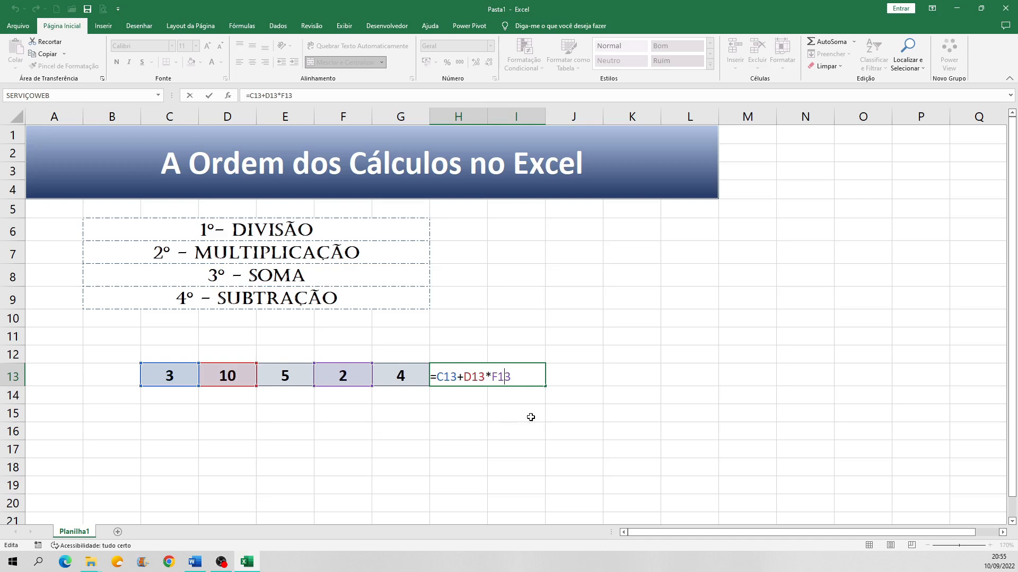
key("Return")
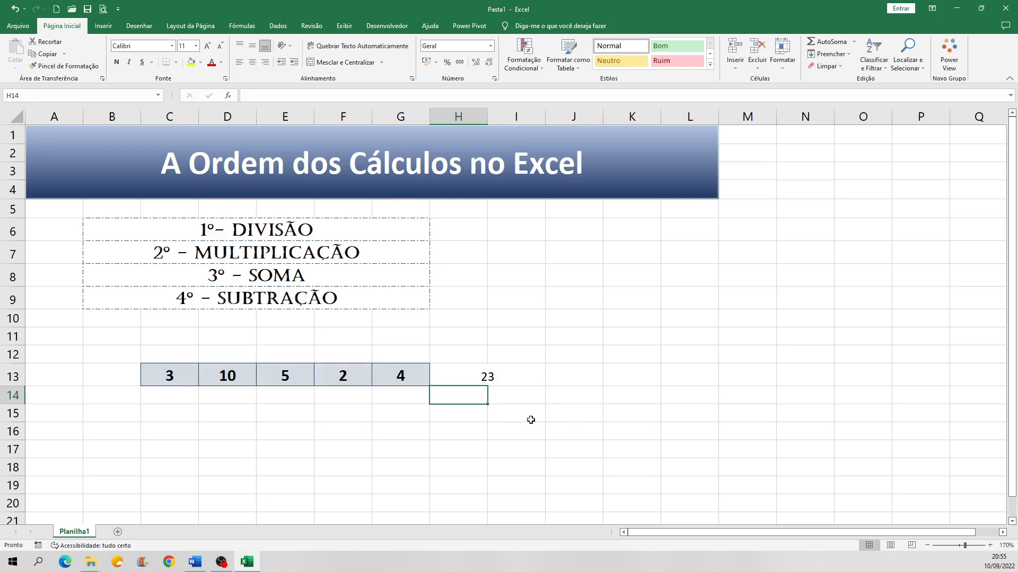
double_click(504, 375)
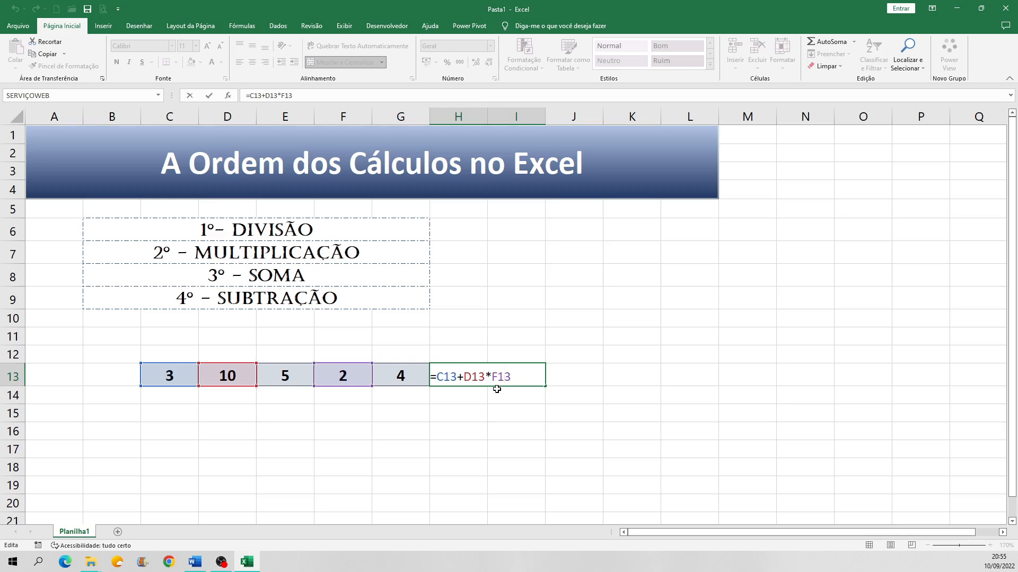
left_click(463, 378)
left_click_drag(462, 377, 459, 377)
type("/")
key("Return")
left_click(504, 377)
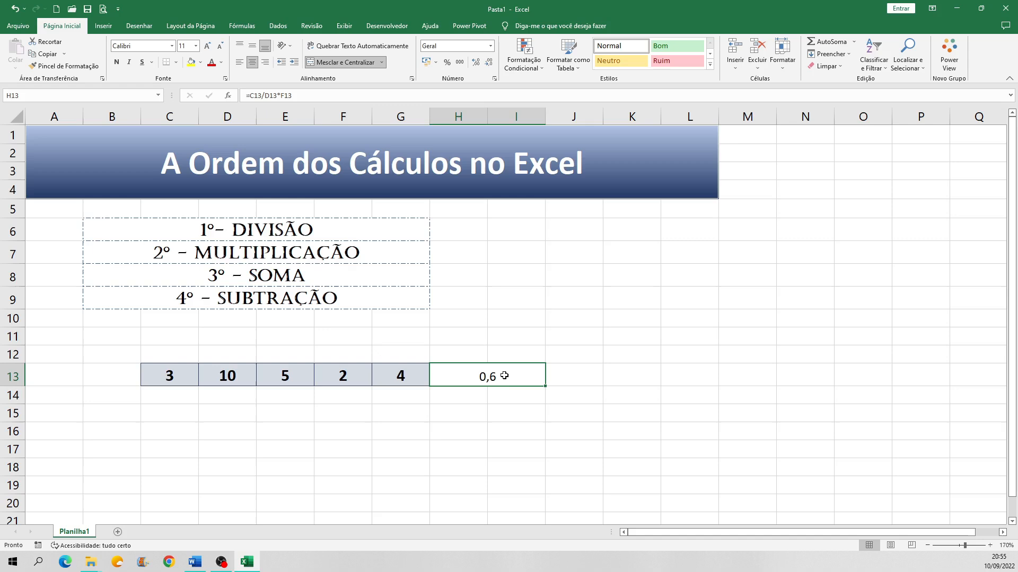
Step: Change the formula in H13 to =C13-D13*F13 to test subtraction combined with multiplication
double_click(508, 374)
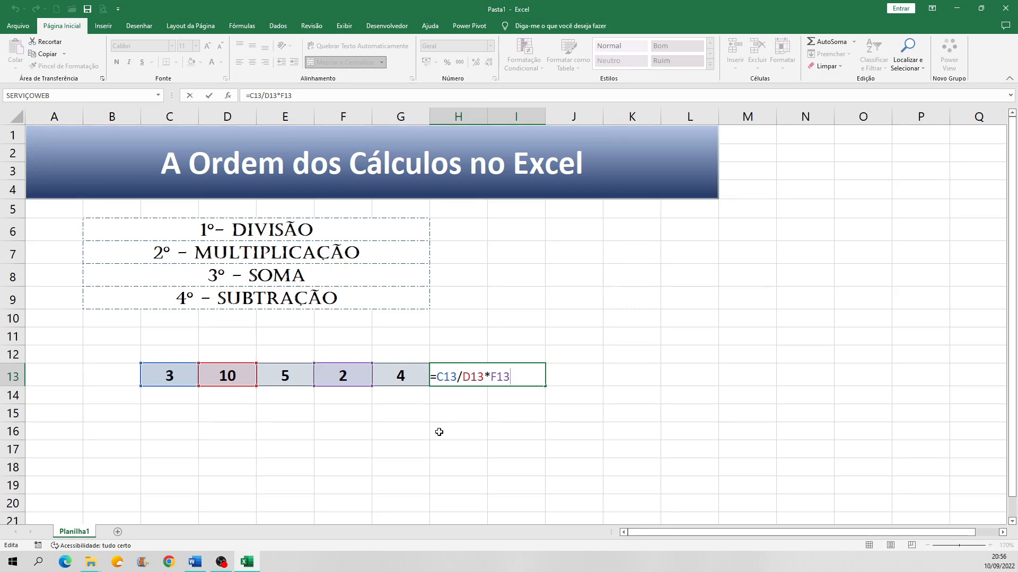
key("Return")
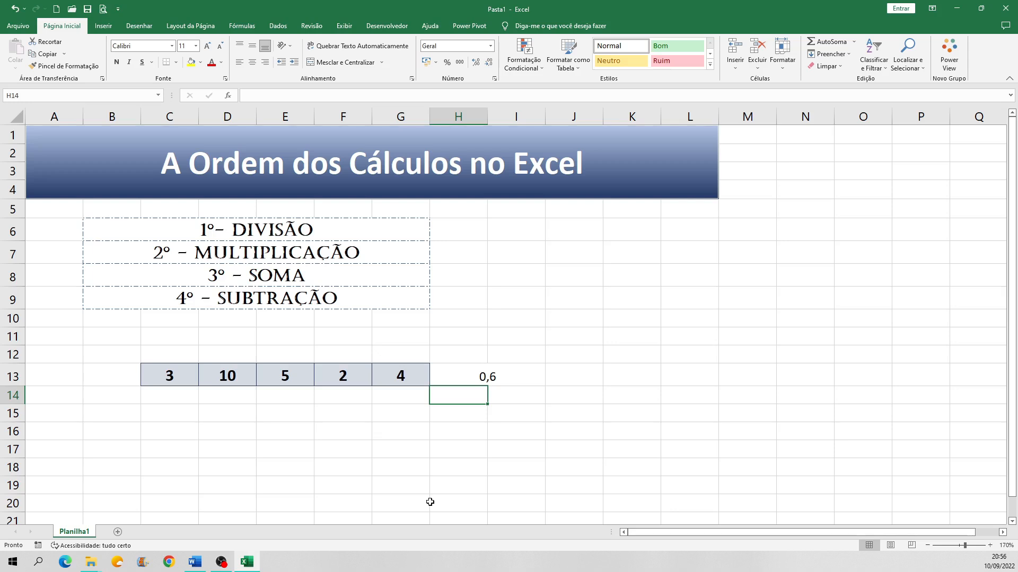
double_click(472, 377)
left_click_drag(459, 377, 462, 377)
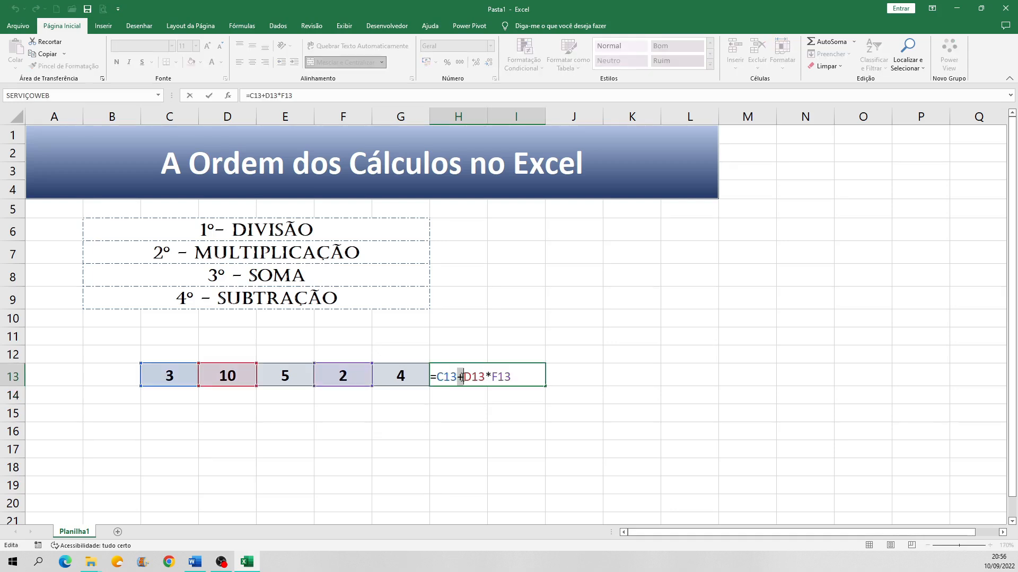
type("-")
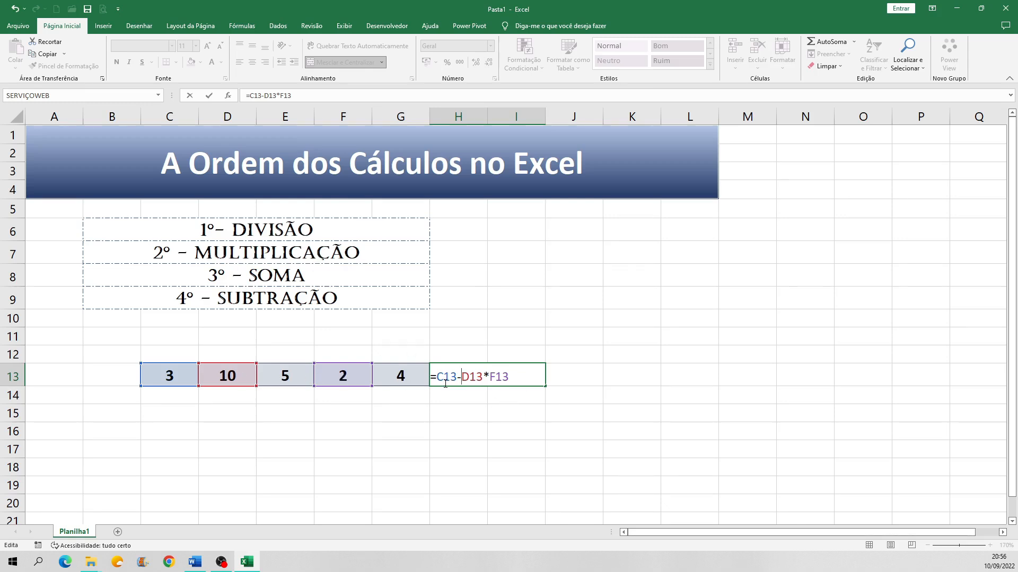
key("Return")
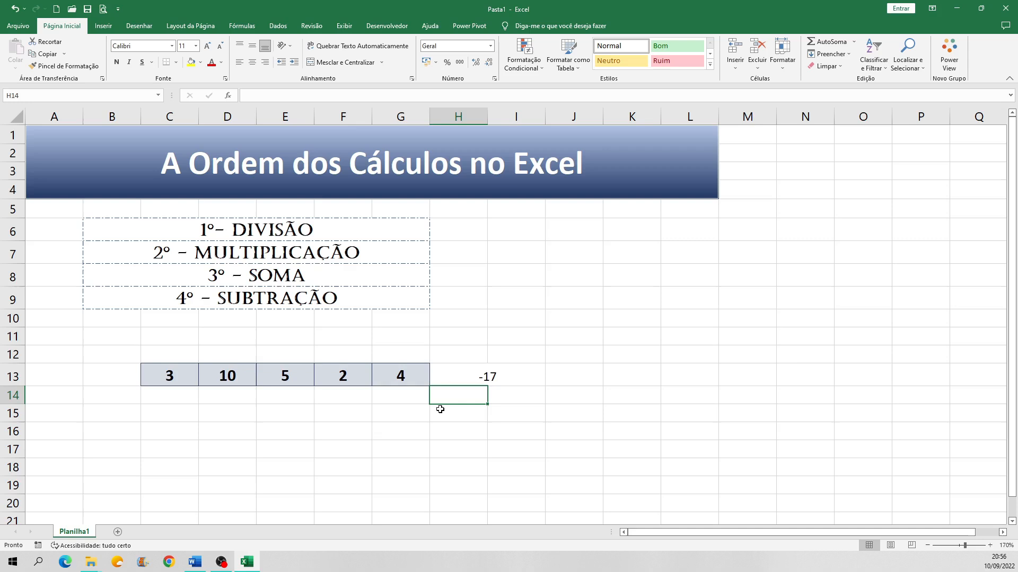
left_click(500, 379)
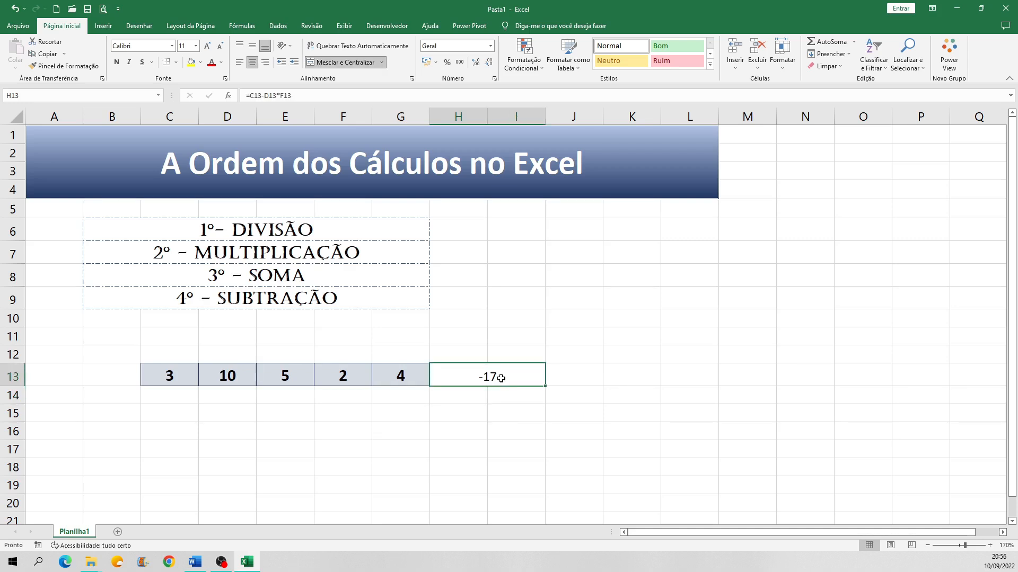
Step: Review the subtraction formula in H13, clear the cell's whole content and reselect the cell
double_click(501, 378)
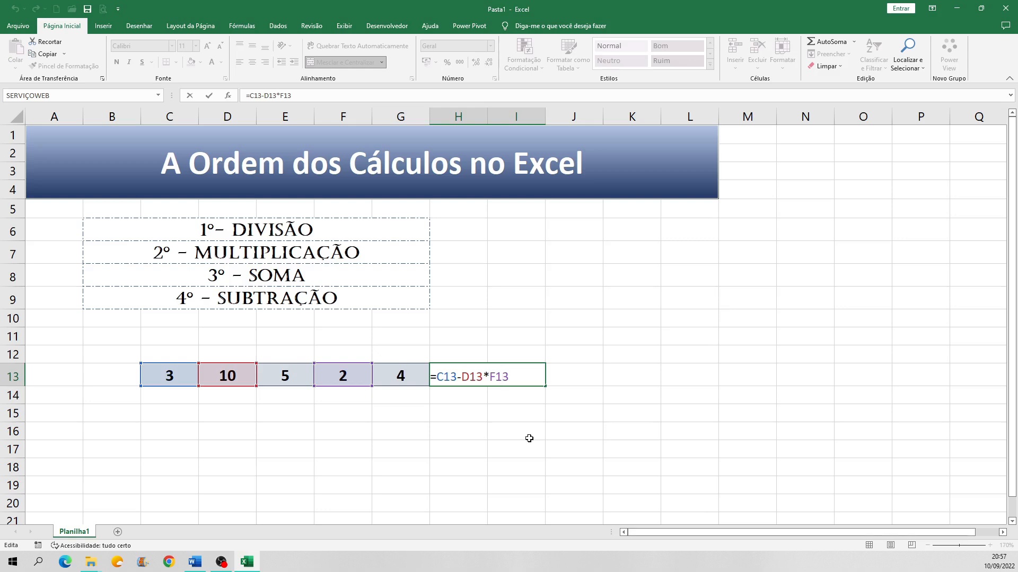
key("Return")
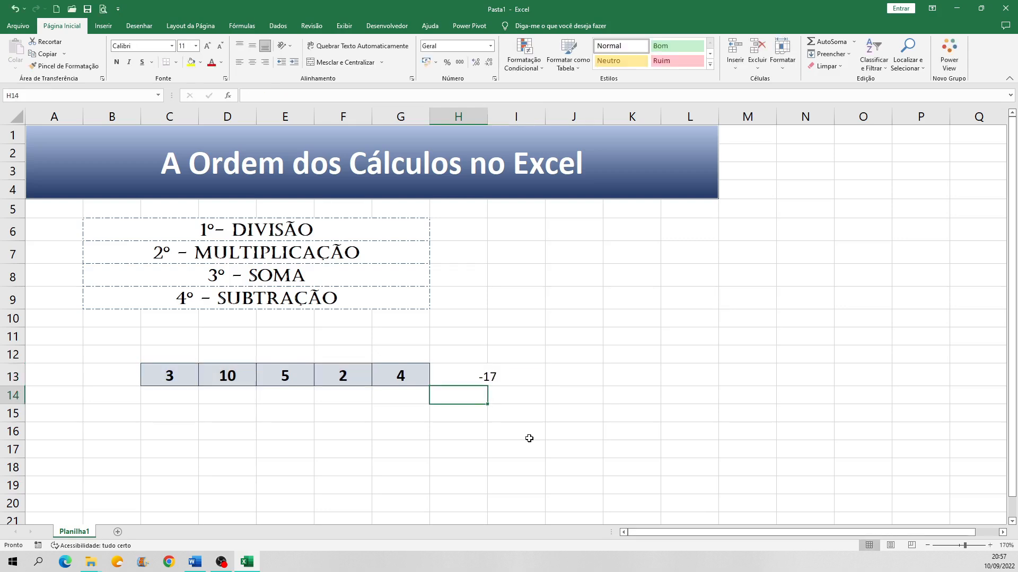
double_click(494, 371)
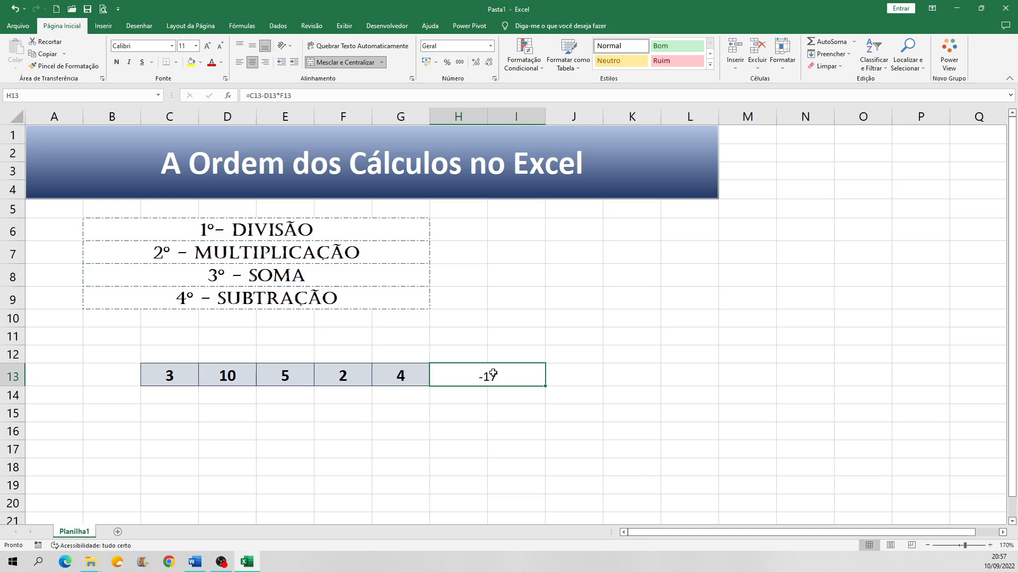
left_click_drag(512, 373, 439, 374)
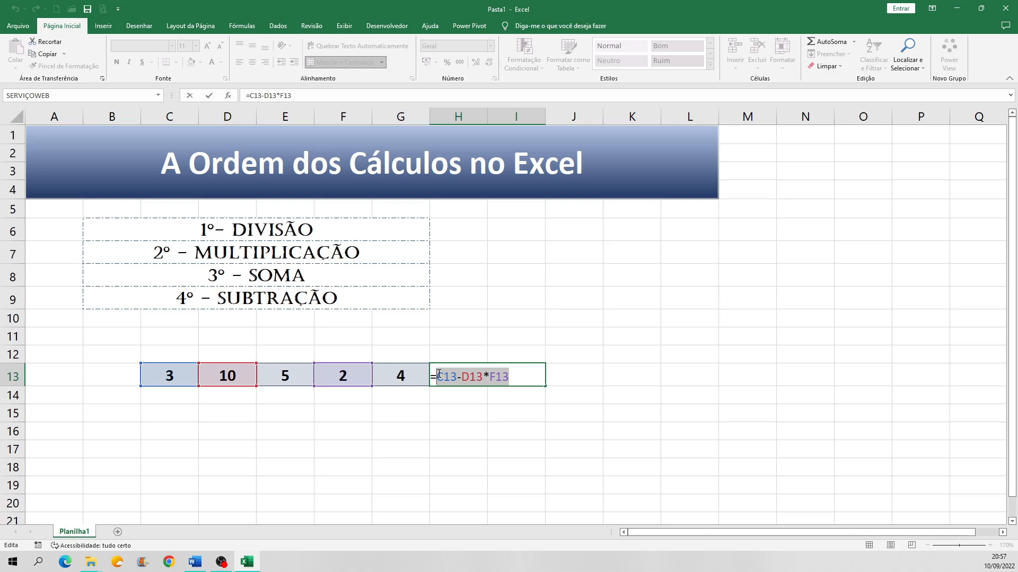
key("BackSpace")
key("BackSpace")
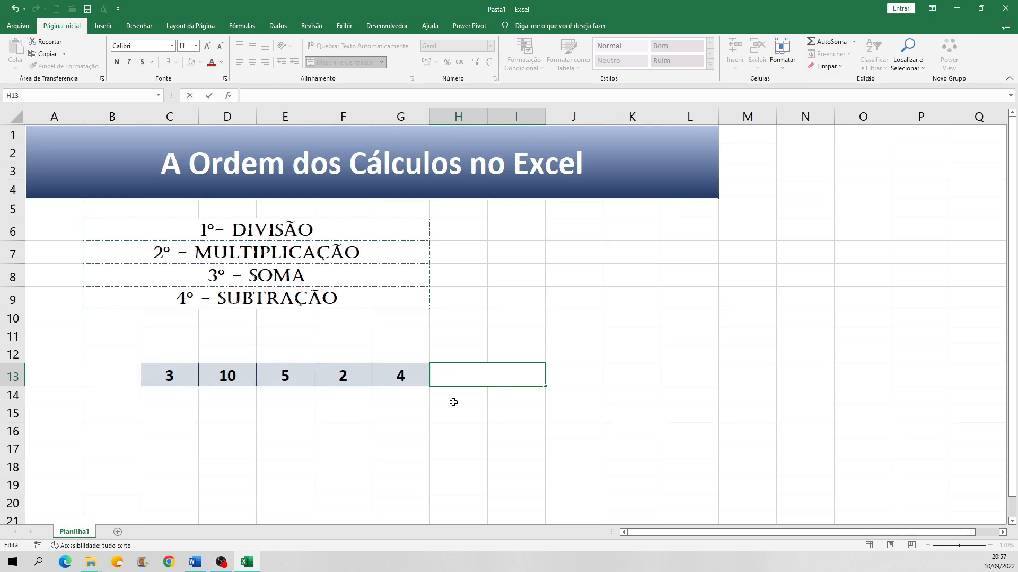
key("Return")
left_click(462, 379)
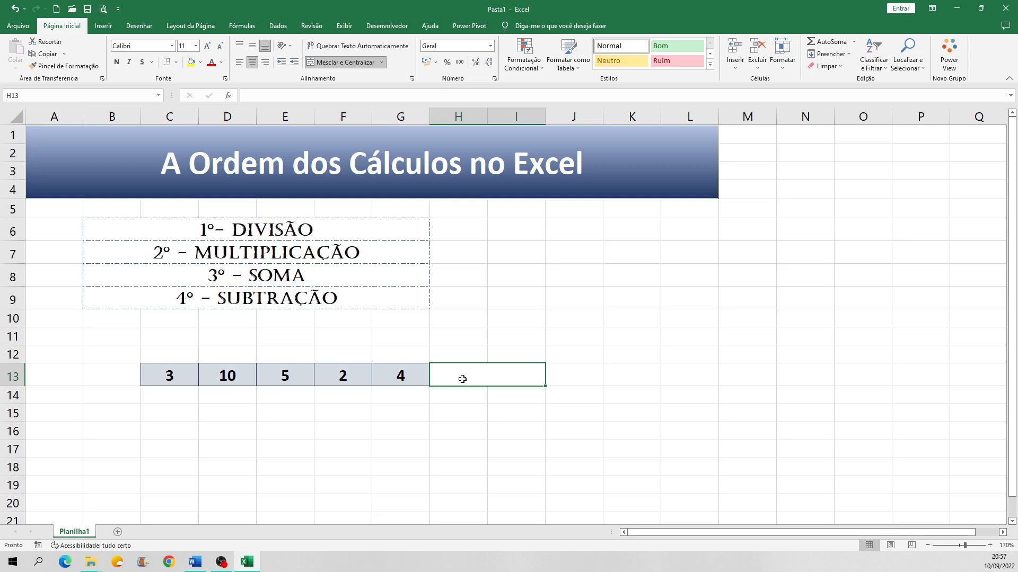
Step: Enter a pair of parentheses, ( ), in cell I8 beside the order list and reselect the cell
double_click(515, 273)
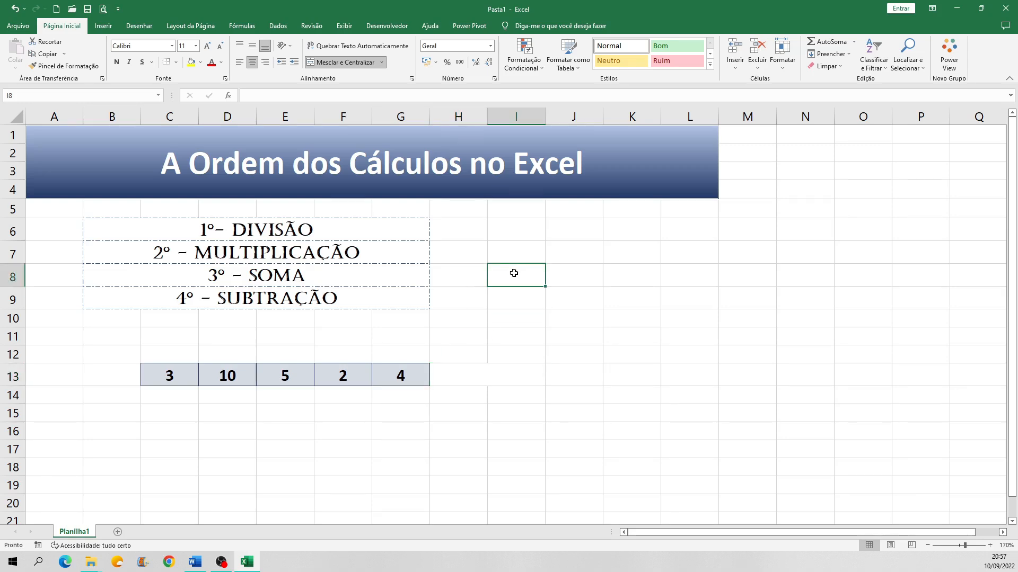
type("( )")
key("Return")
left_click(514, 274)
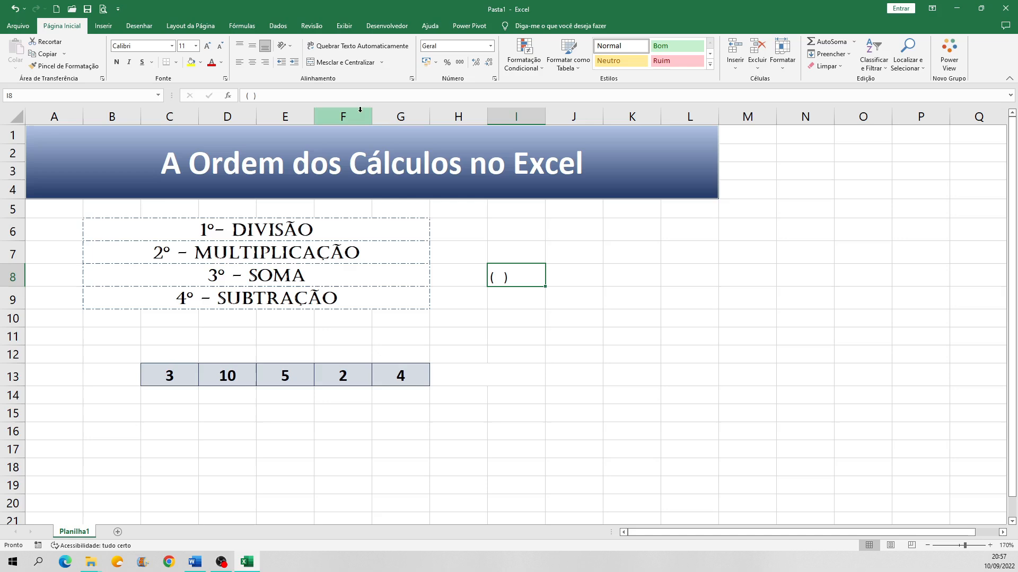
Step: Format the parentheses in I8 as centred, bold and font size 16
left_click(252, 62)
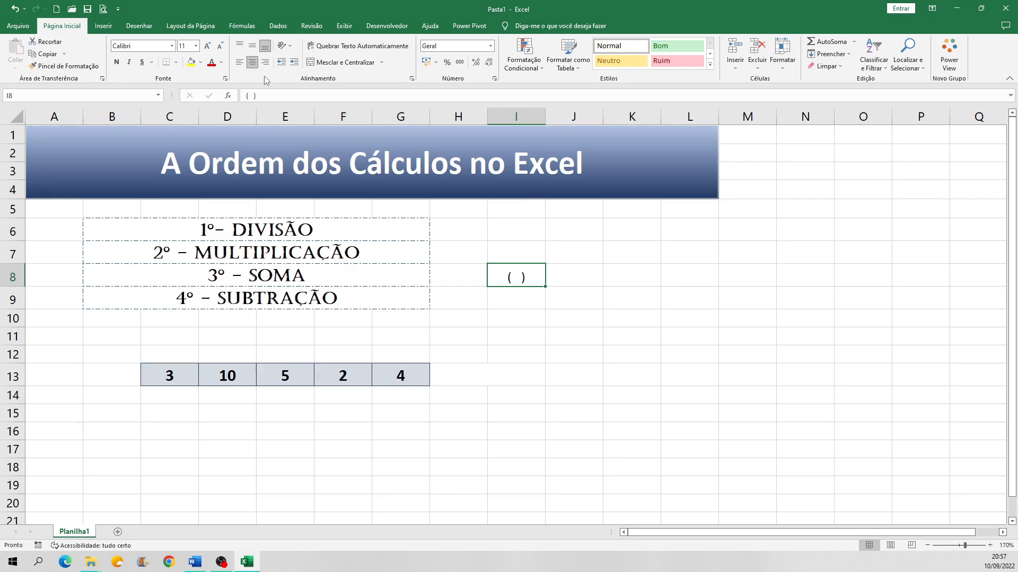
left_click(116, 62)
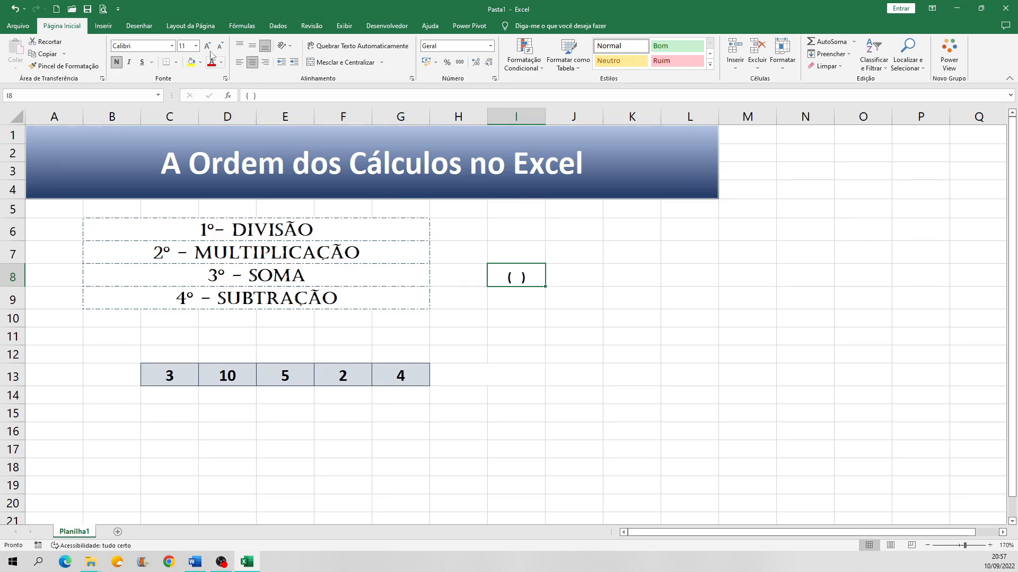
left_click(195, 46)
left_click(183, 99)
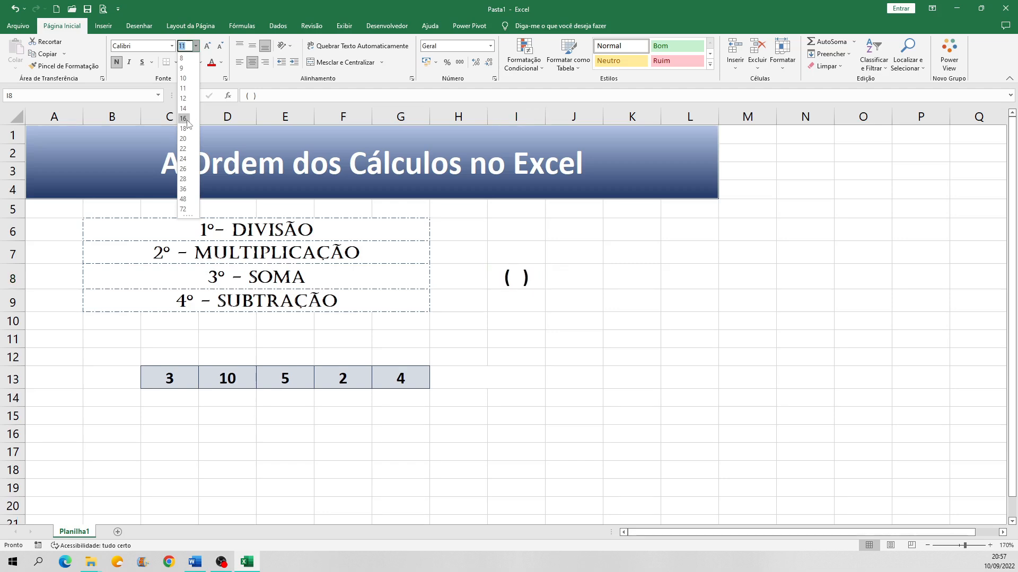
left_click(550, 300)
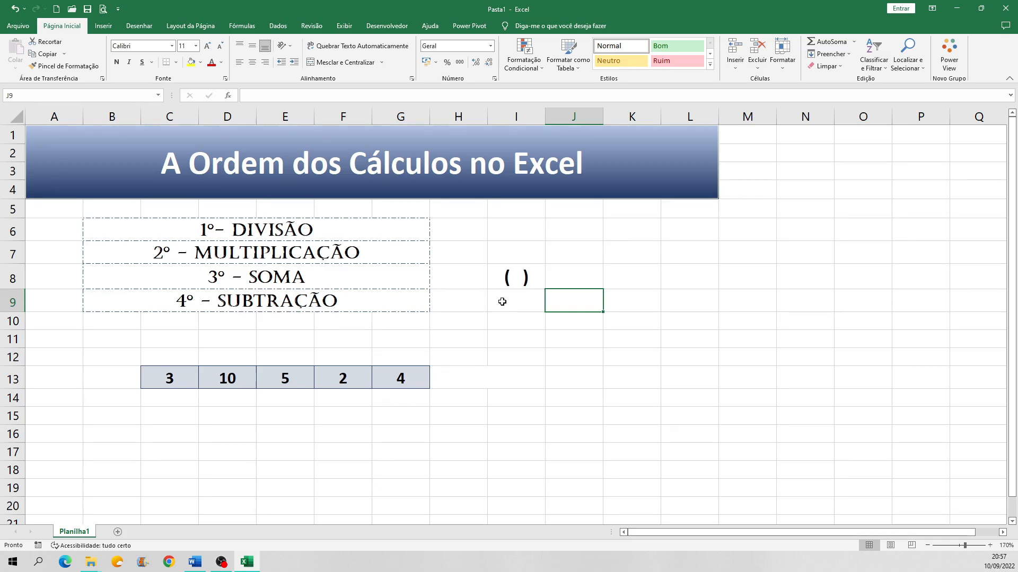
Step: Review the calculation order list entry by entry, from division through multiplication and addition to subtraction
left_click(316, 232)
left_click(307, 254)
left_click(296, 277)
left_click(300, 298)
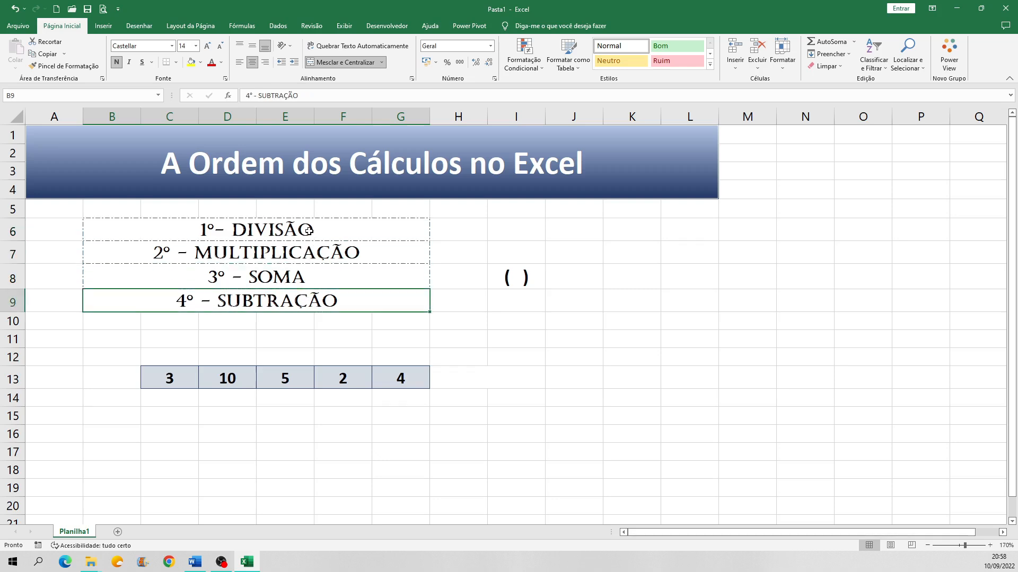
left_click(309, 231)
left_click(306, 256)
left_click(300, 277)
left_click(298, 301)
Step: Build the formula =C13+E13*F13 in the merged cell H13, using references to the numbers in row 13
left_click(452, 385)
type("=")
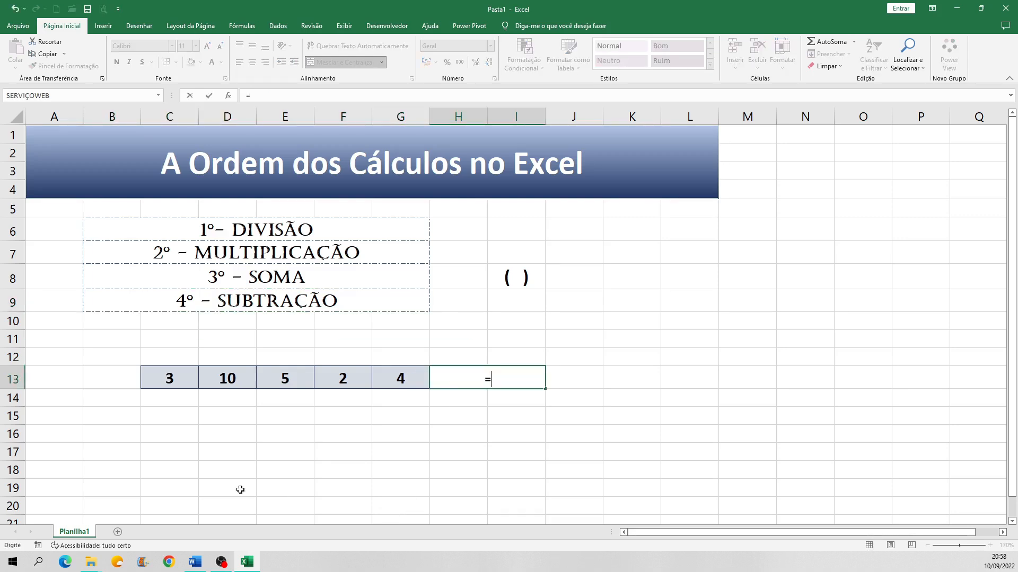
left_click(181, 383)
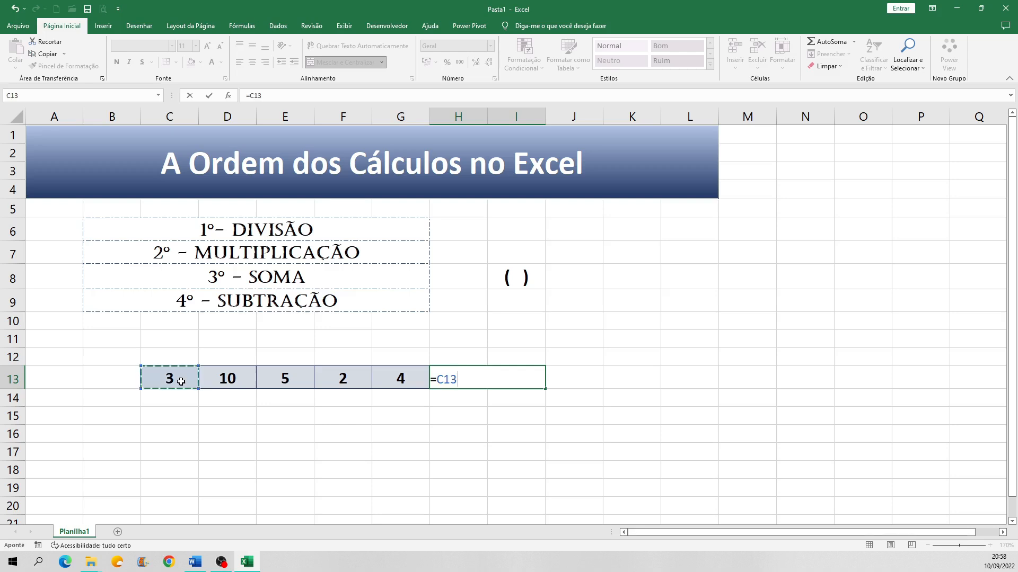
type("+")
left_click(286, 380)
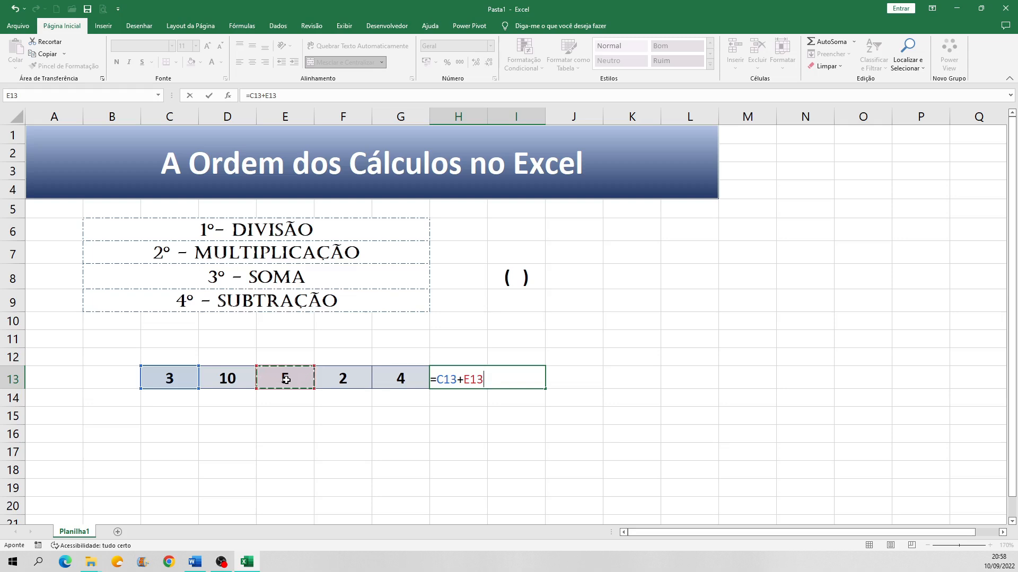
type("*")
left_click(353, 382)
Step: Enclose the multiplication in parentheses so the H13 formula reads =C13+(E13*F13), and confirm it
left_click(464, 381)
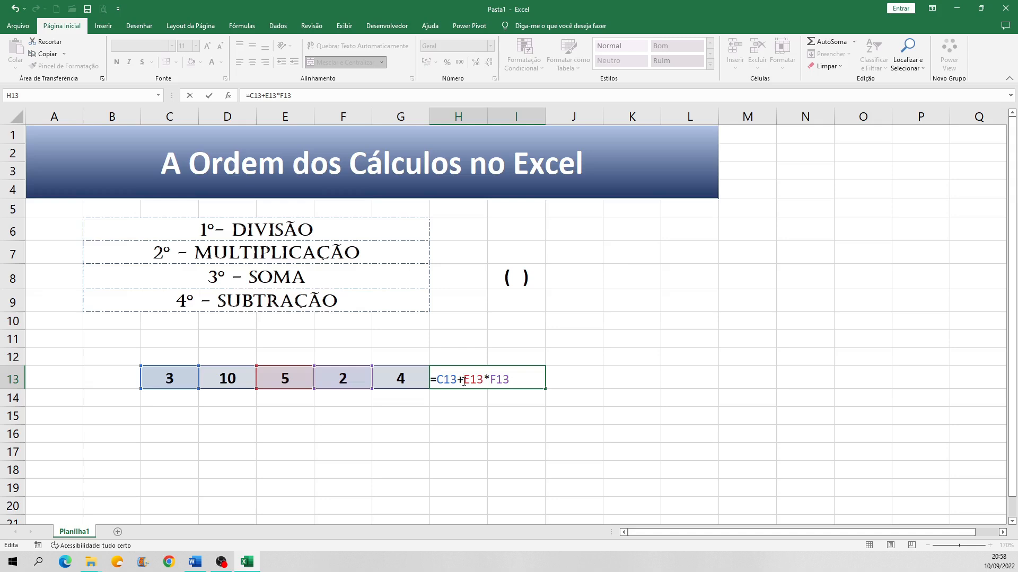
type("(")
left_click(516, 379)
type(")")
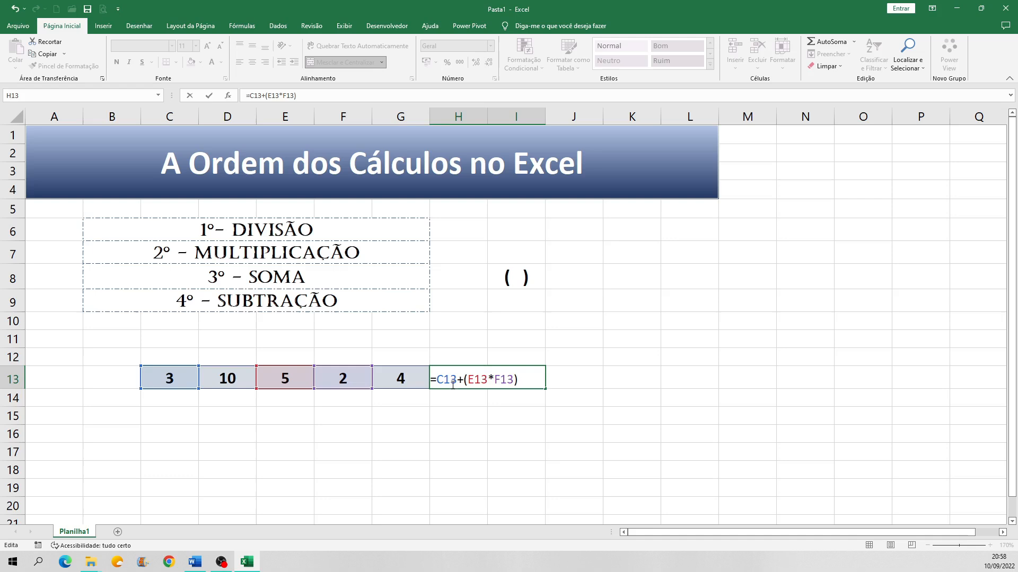
key("Return")
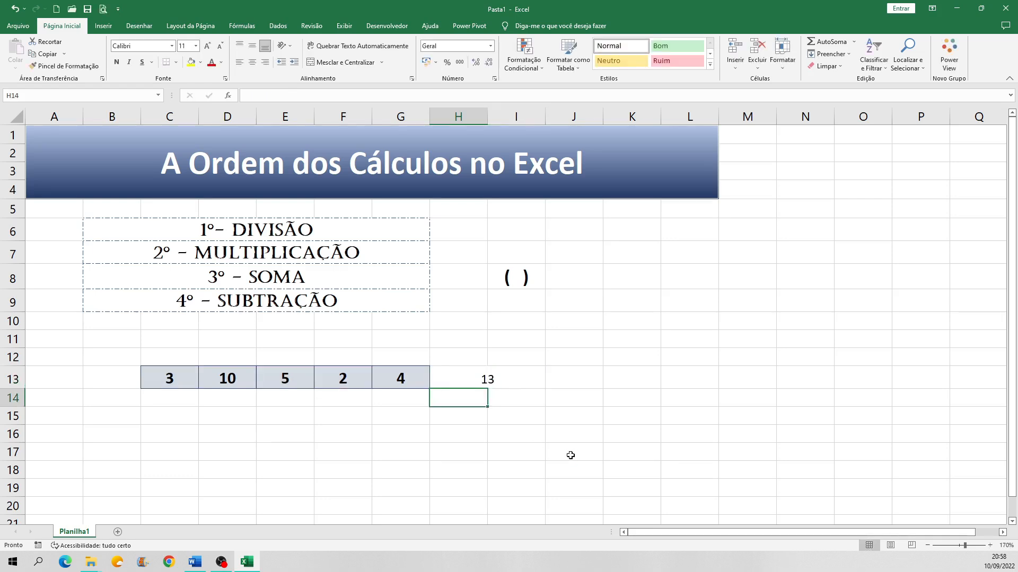
Step: Swap the operators in the H13 formula so it reads =C13*(E13+F13)
left_click(511, 382)
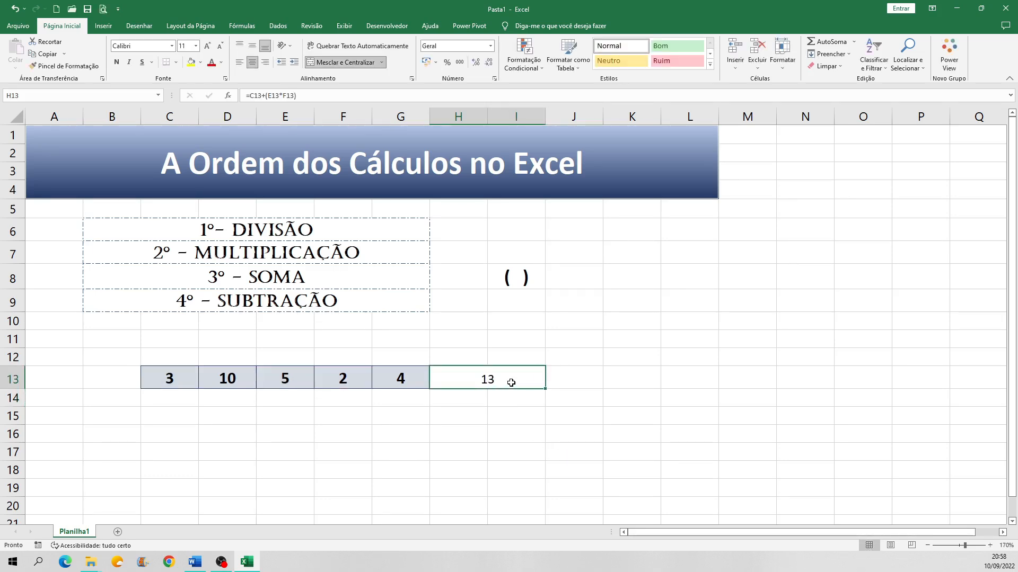
double_click(511, 382)
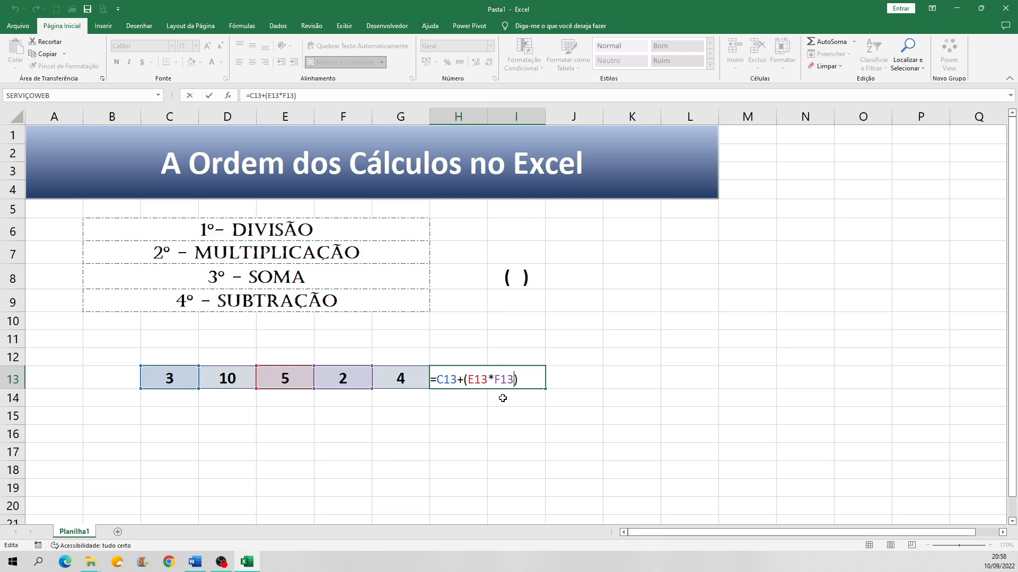
double_click(460, 379)
type("*")
double_click(492, 378)
type("+")
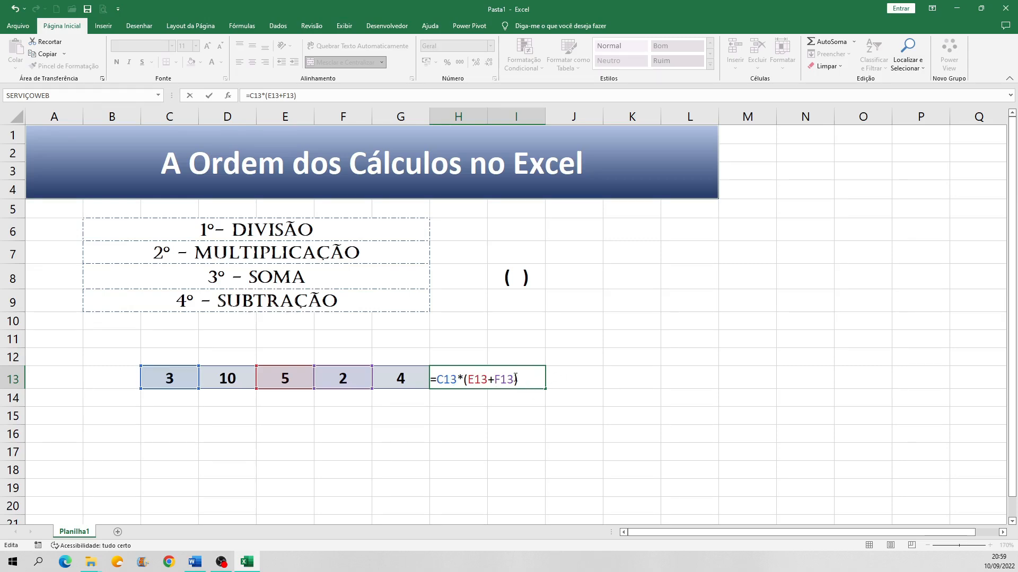
Step: Add G13 to the sum inside the parentheses so H13 holds =C13*(E13+F13+G13), and confirm it
type("+")
left_click(403, 378)
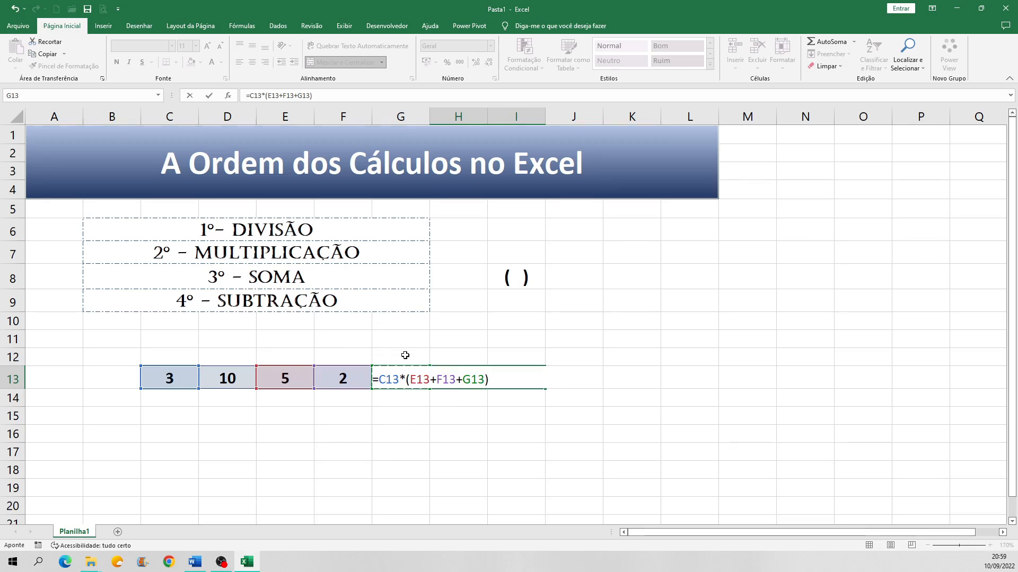
key("Return")
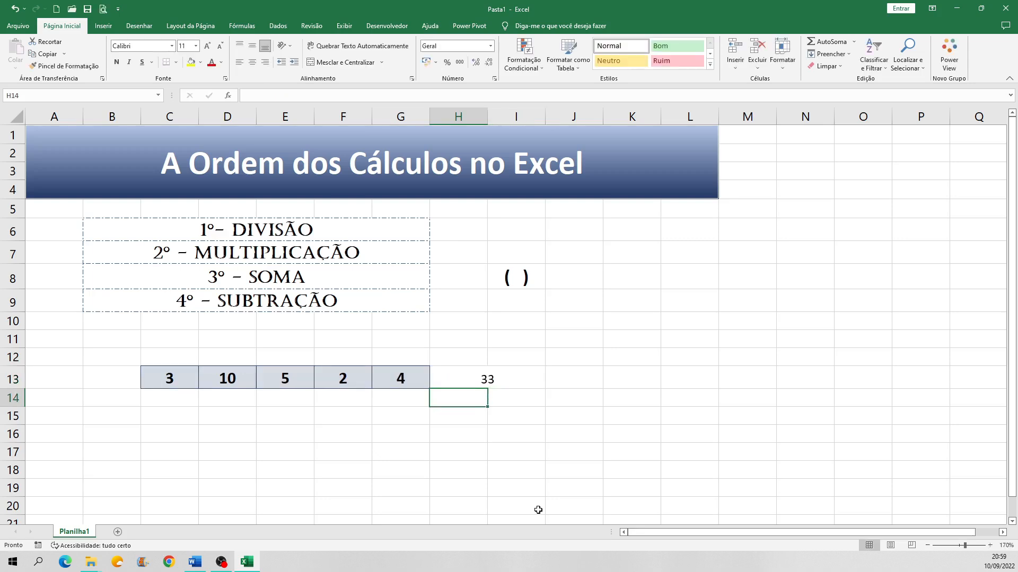
Step: Examine the parenthesised sum and the multiplication in the H13 formula, and close the cell
double_click(510, 378)
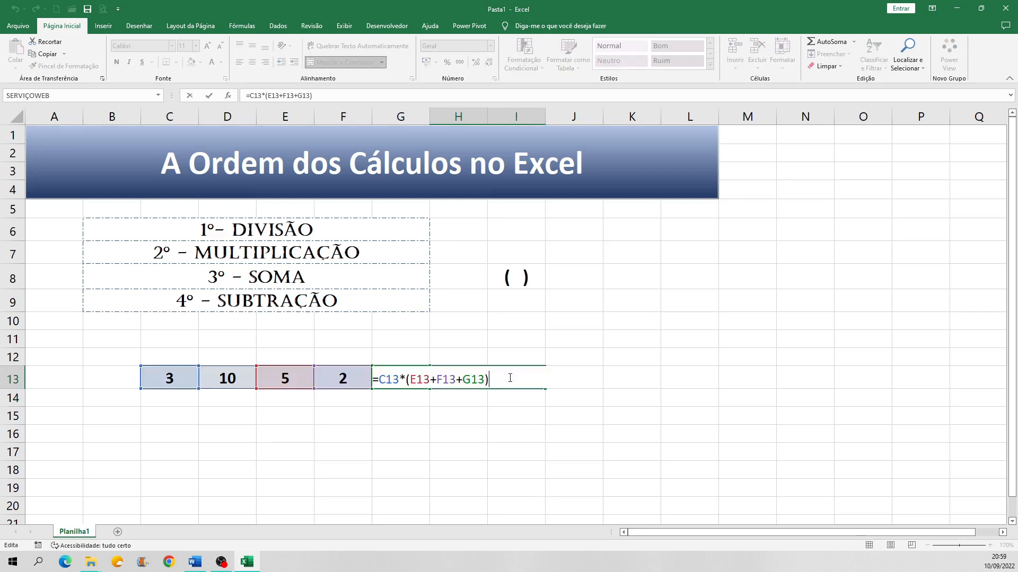
left_click(424, 381)
left_click(505, 395)
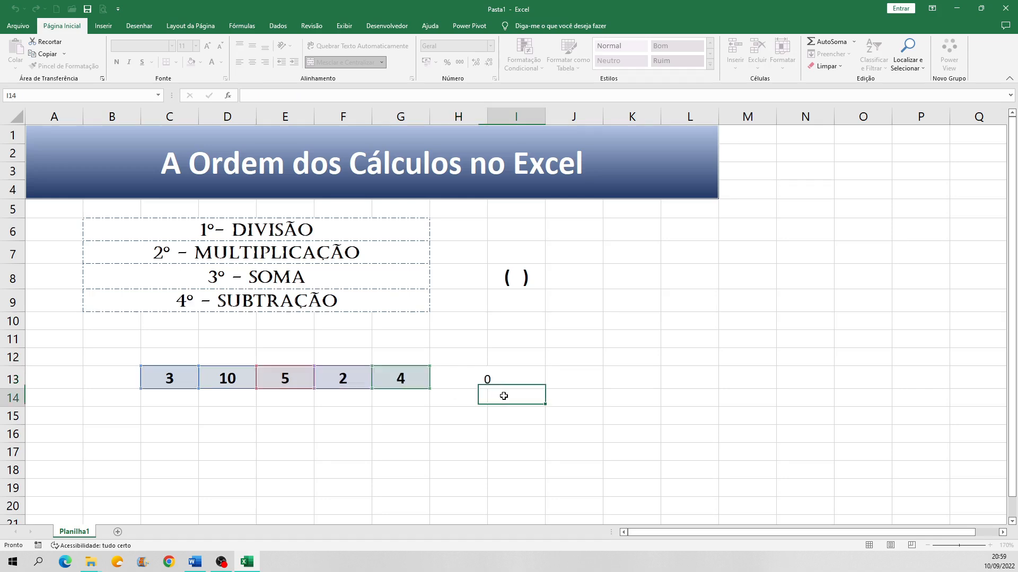
double_click(495, 380)
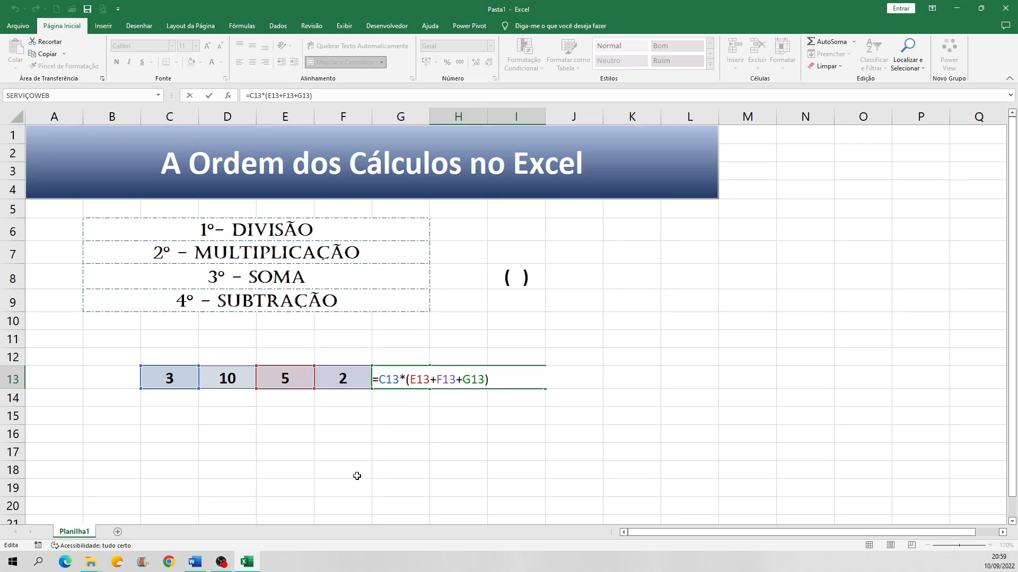
key("Return")
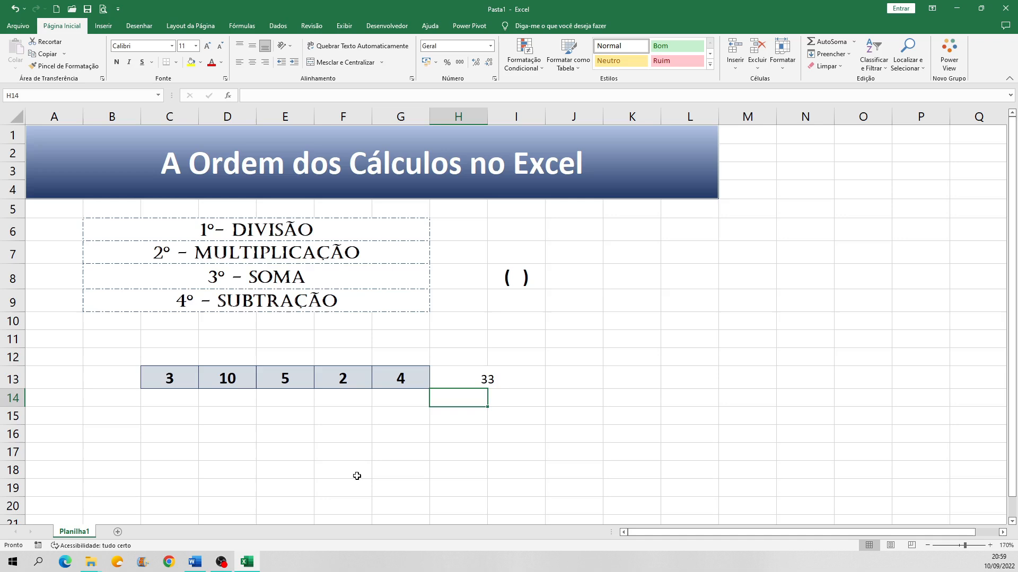
Step: Delete everything after the equals sign in the H13 formula
left_click(492, 375)
double_click(492, 376)
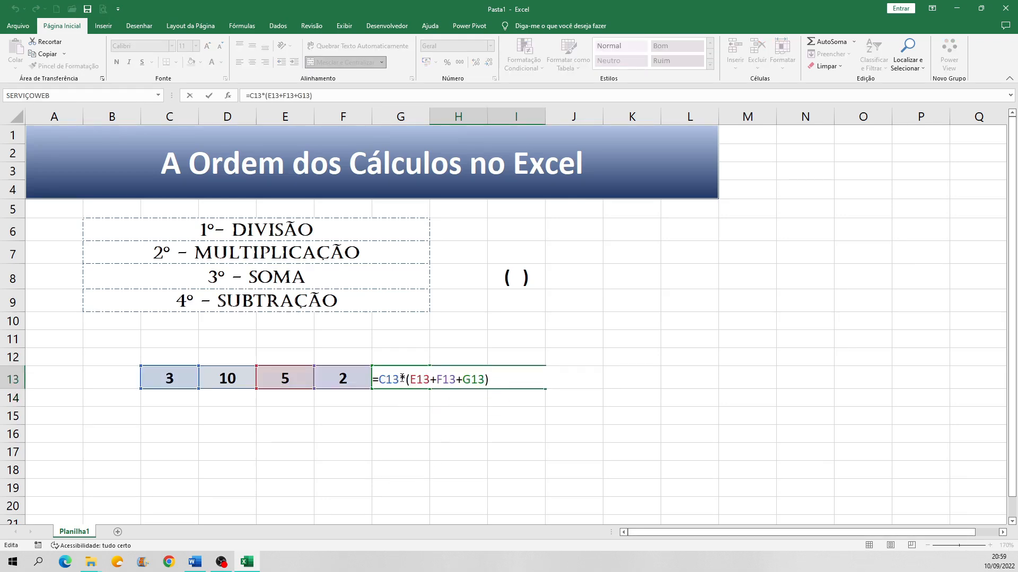
left_click_drag(401, 378, 379, 386)
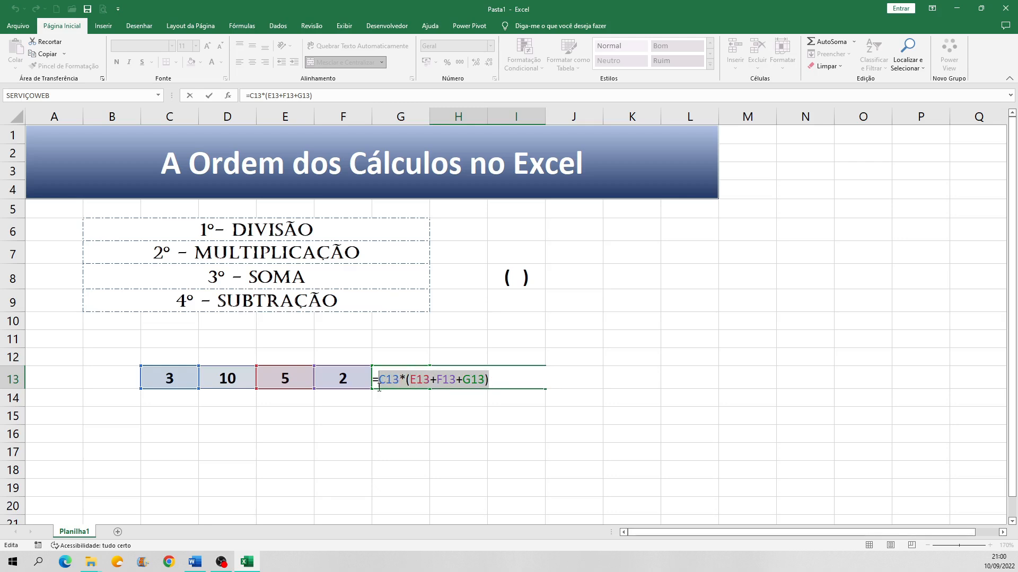
key("BackSpace")
Step: Complete the H13 formula as =(C13+D13)*F13, with the addition in parentheses, and confirm it
type("(")
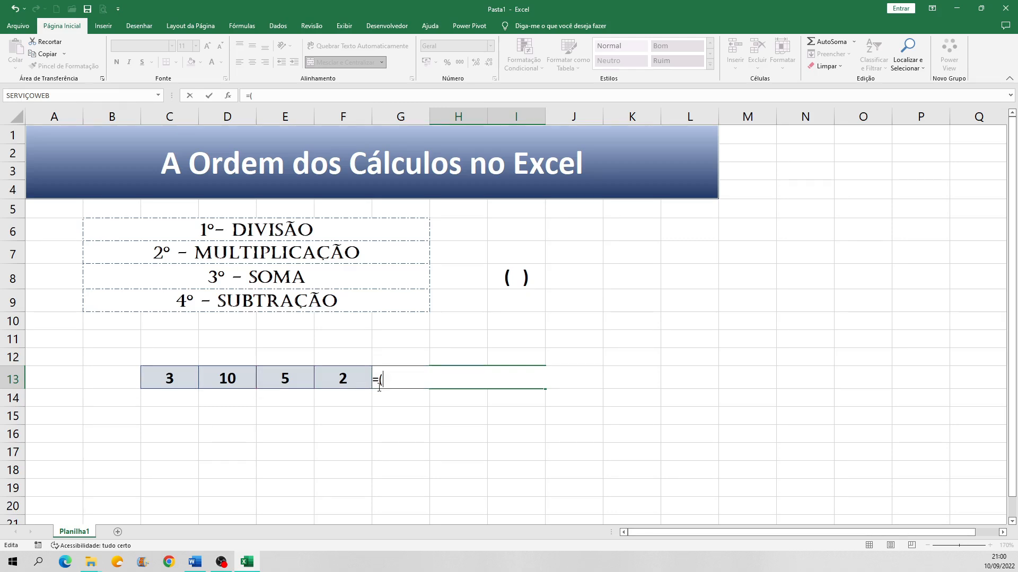
left_click(180, 380)
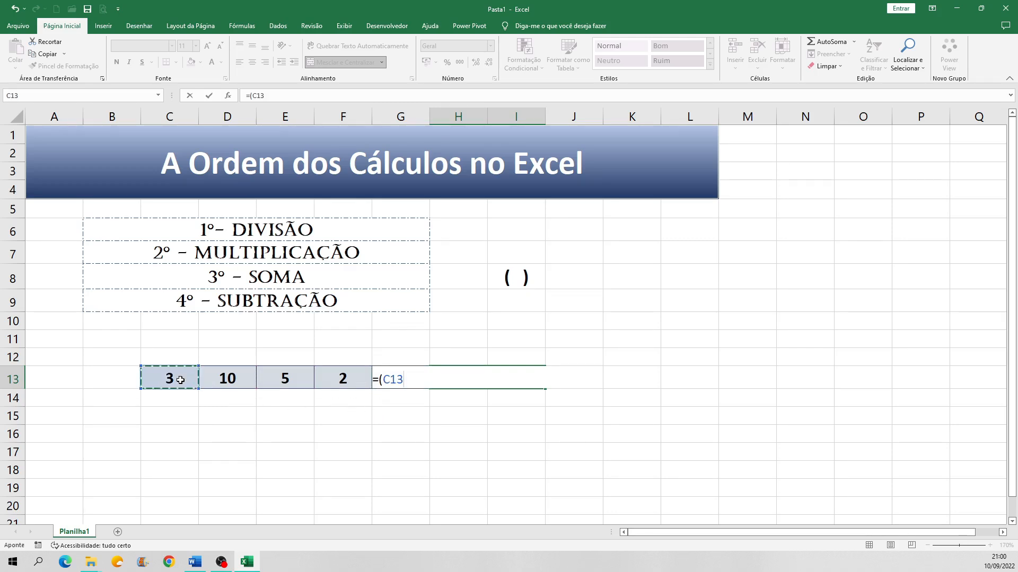
type("+")
left_click(225, 378)
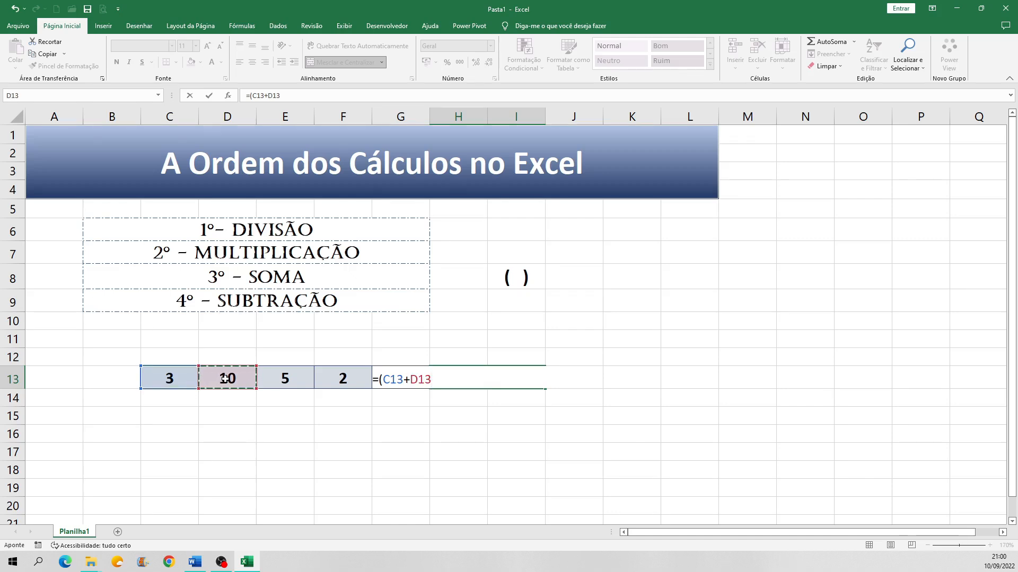
type(")*")
left_click(338, 383)
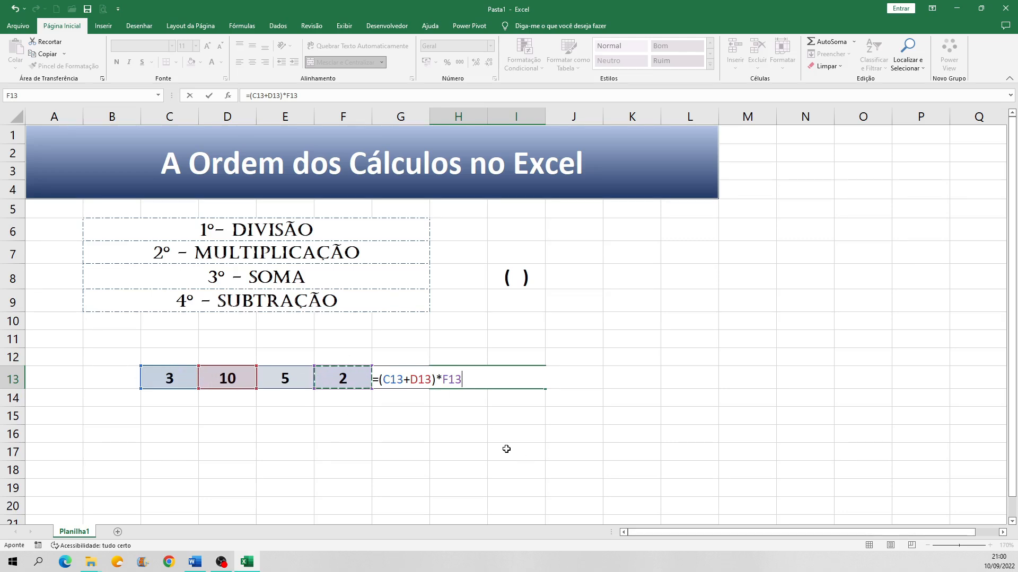
key("Return")
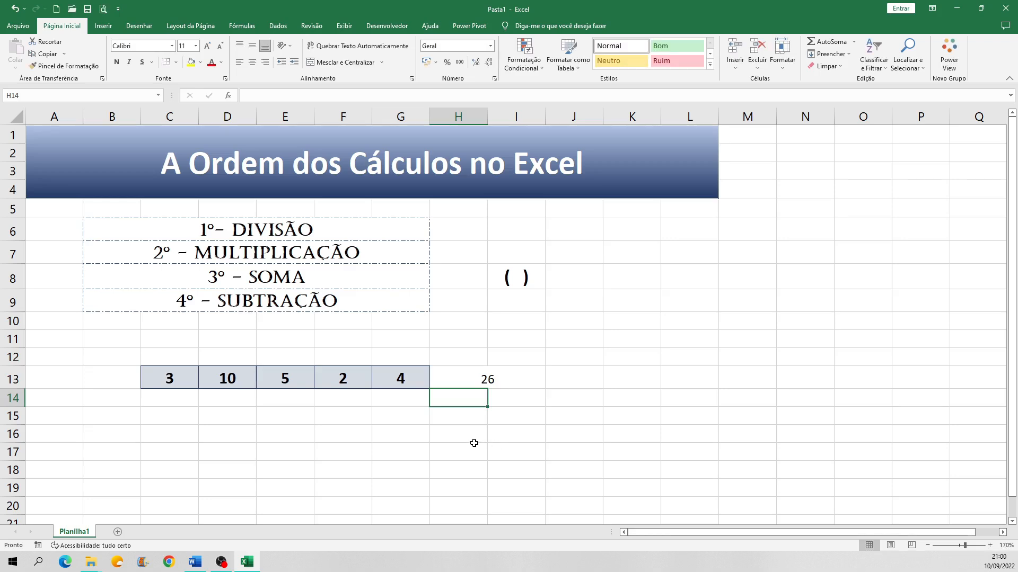
Step: Open the formula in H13 to examine how the parentheses group the addition before the multiplication
left_click(502, 383)
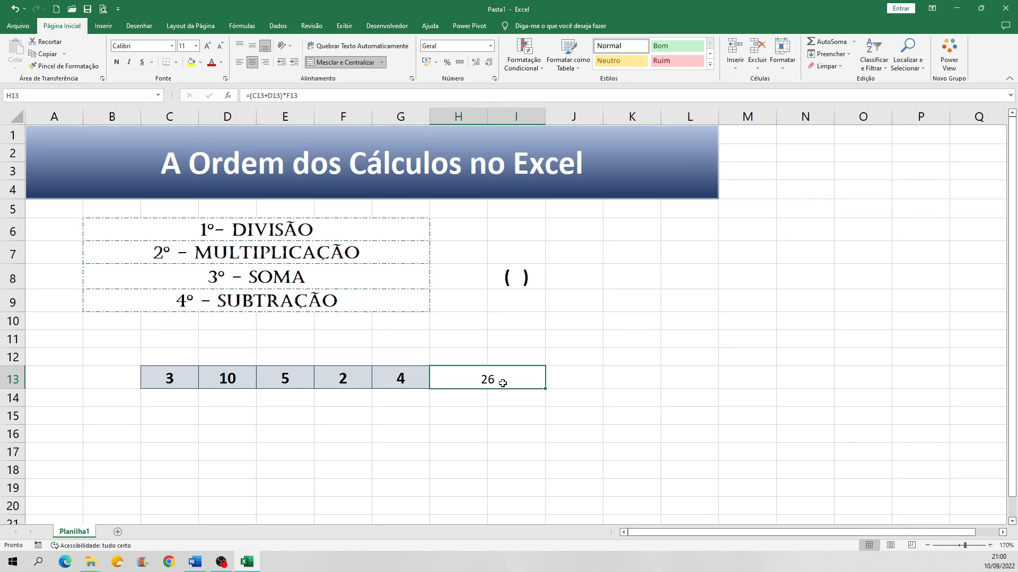
double_click(504, 382)
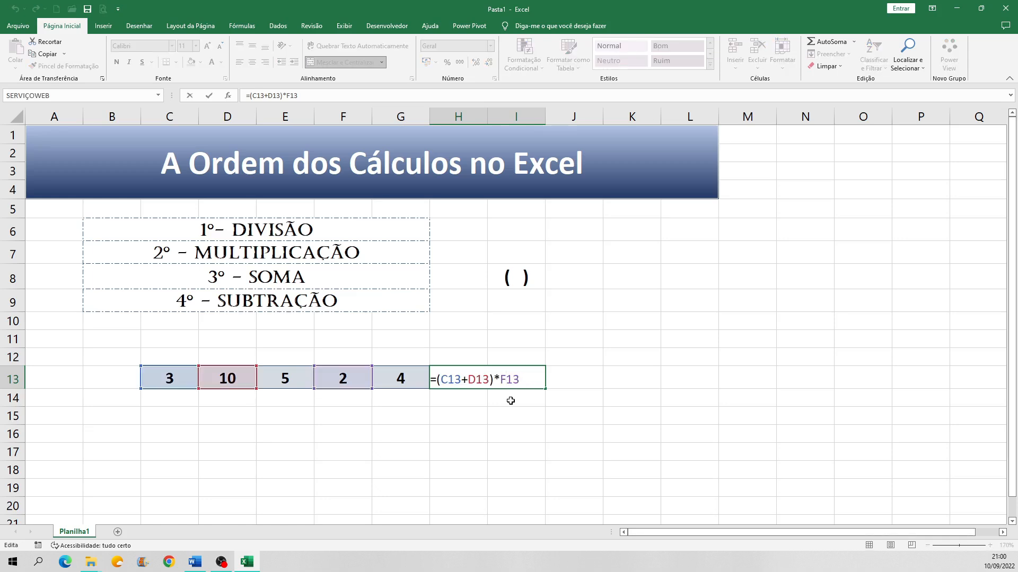